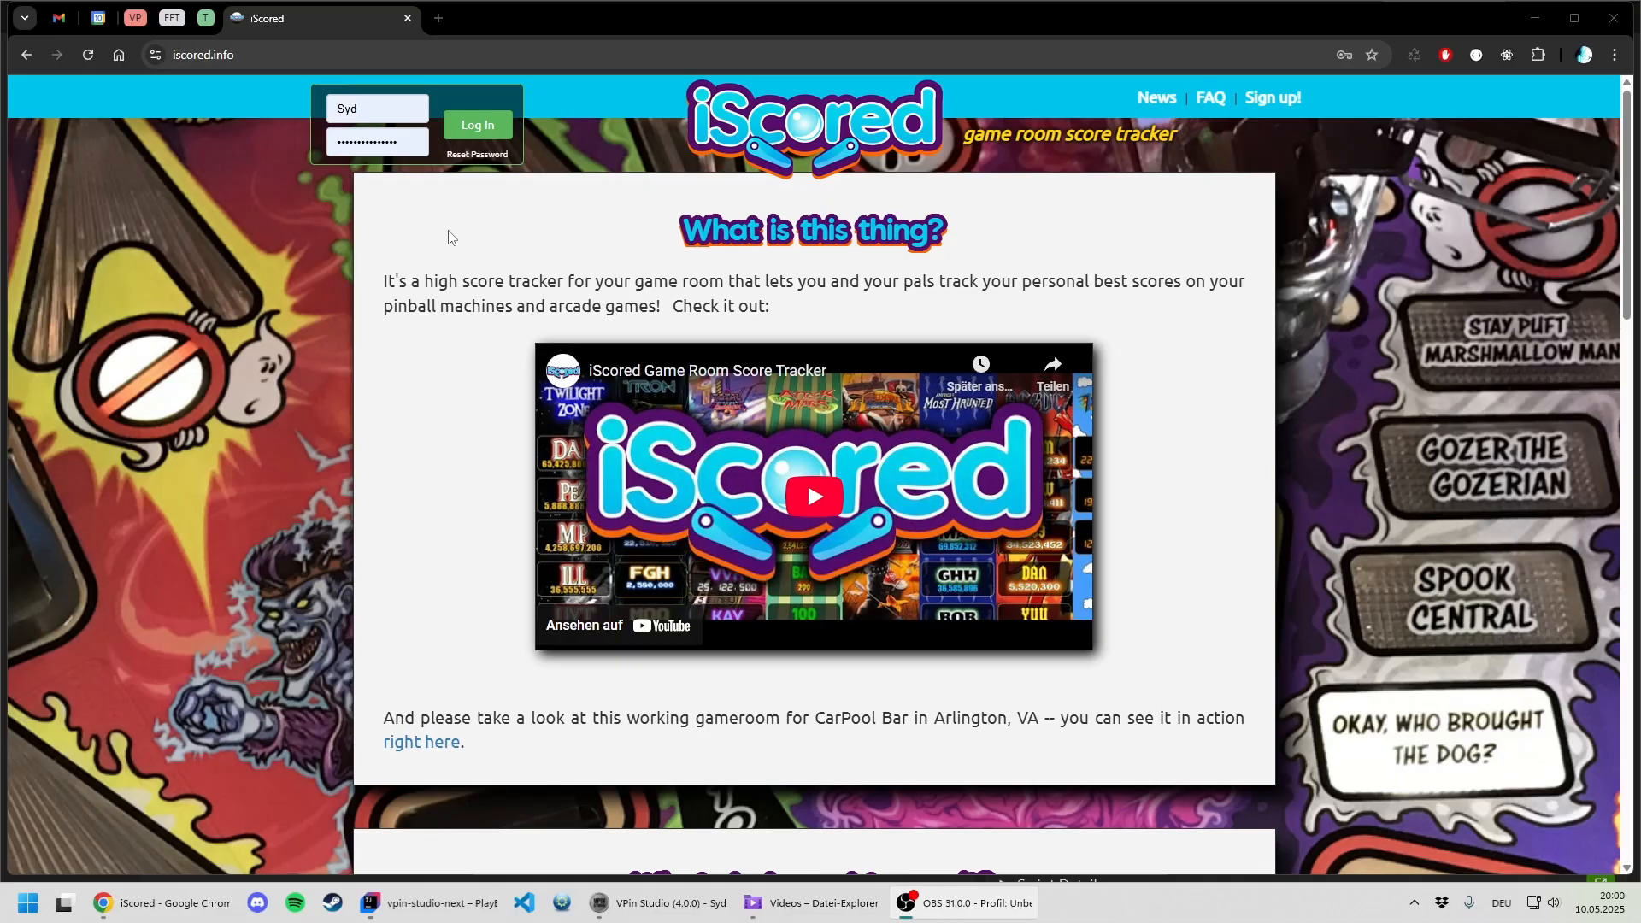
- Log in to the iScored game room with the prefilled credentials and open its settings
left_click(477, 125)
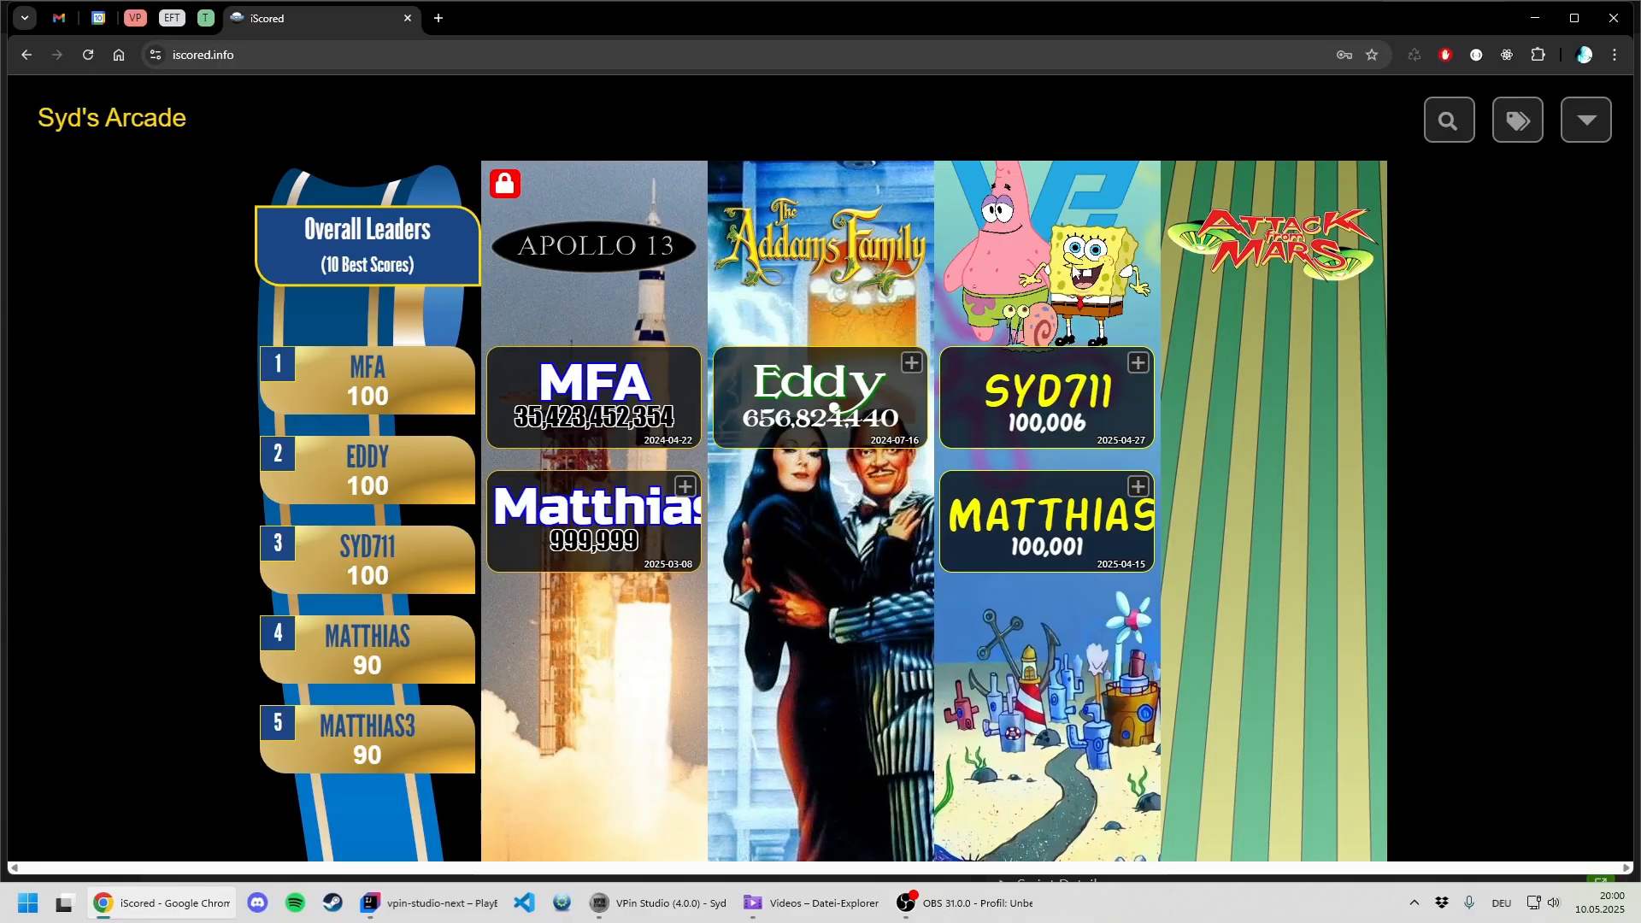
left_click(1580, 127)
left_click(1484, 246)
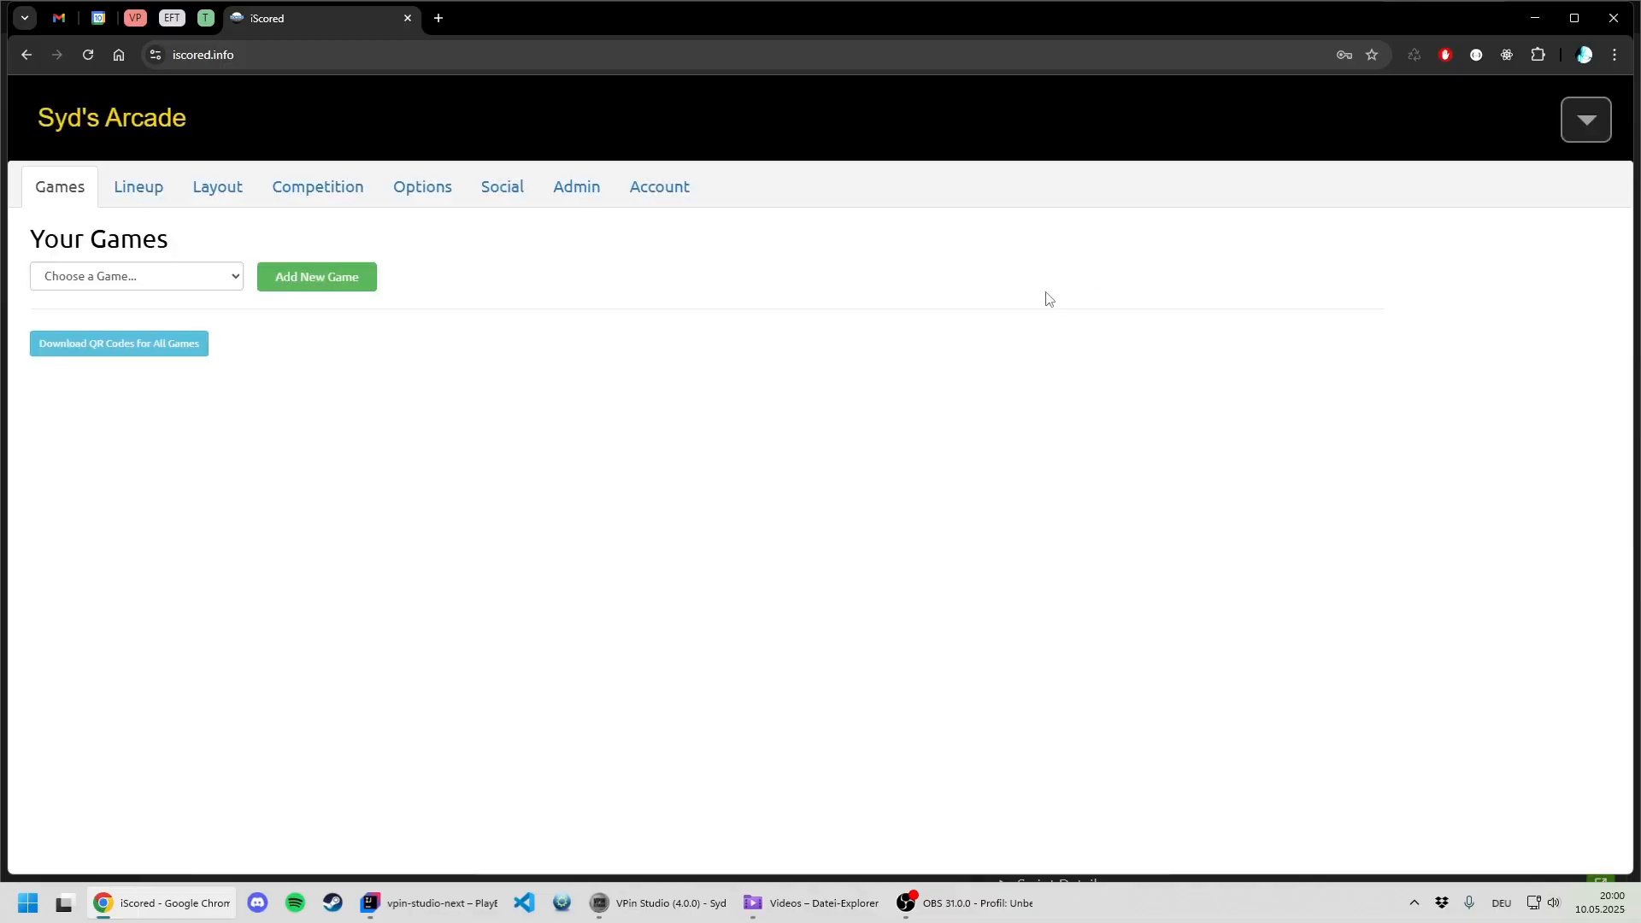
- Review the gameroom options for public access, score entry, long names, score dates and API read and write access
left_click(424, 194)
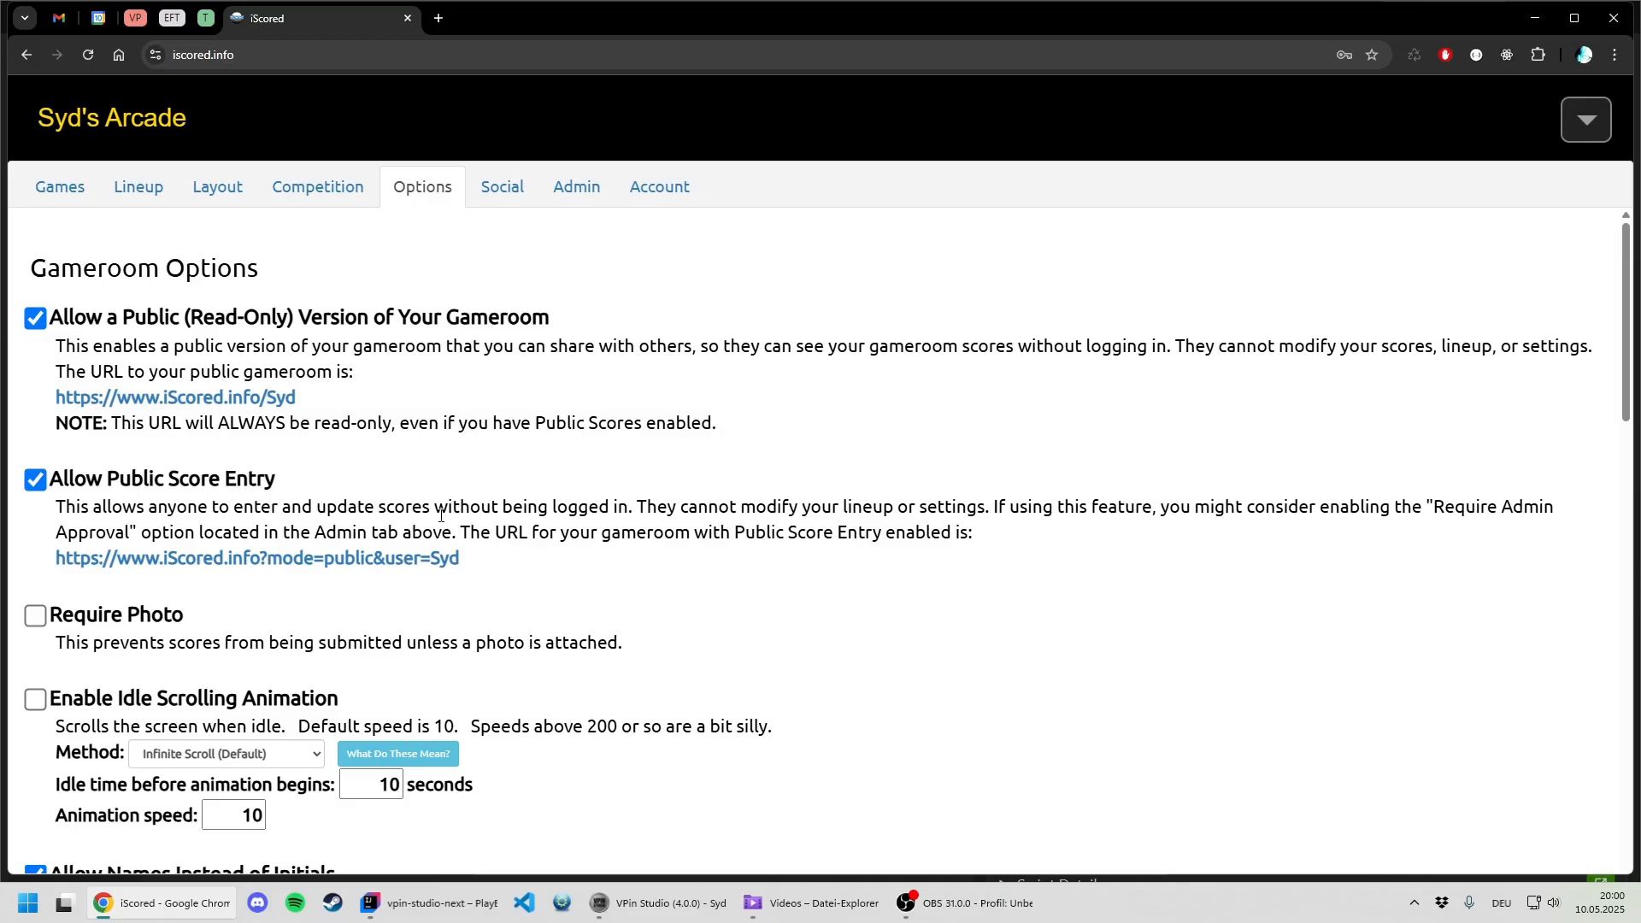
scroll(453, 517, "down", 15)
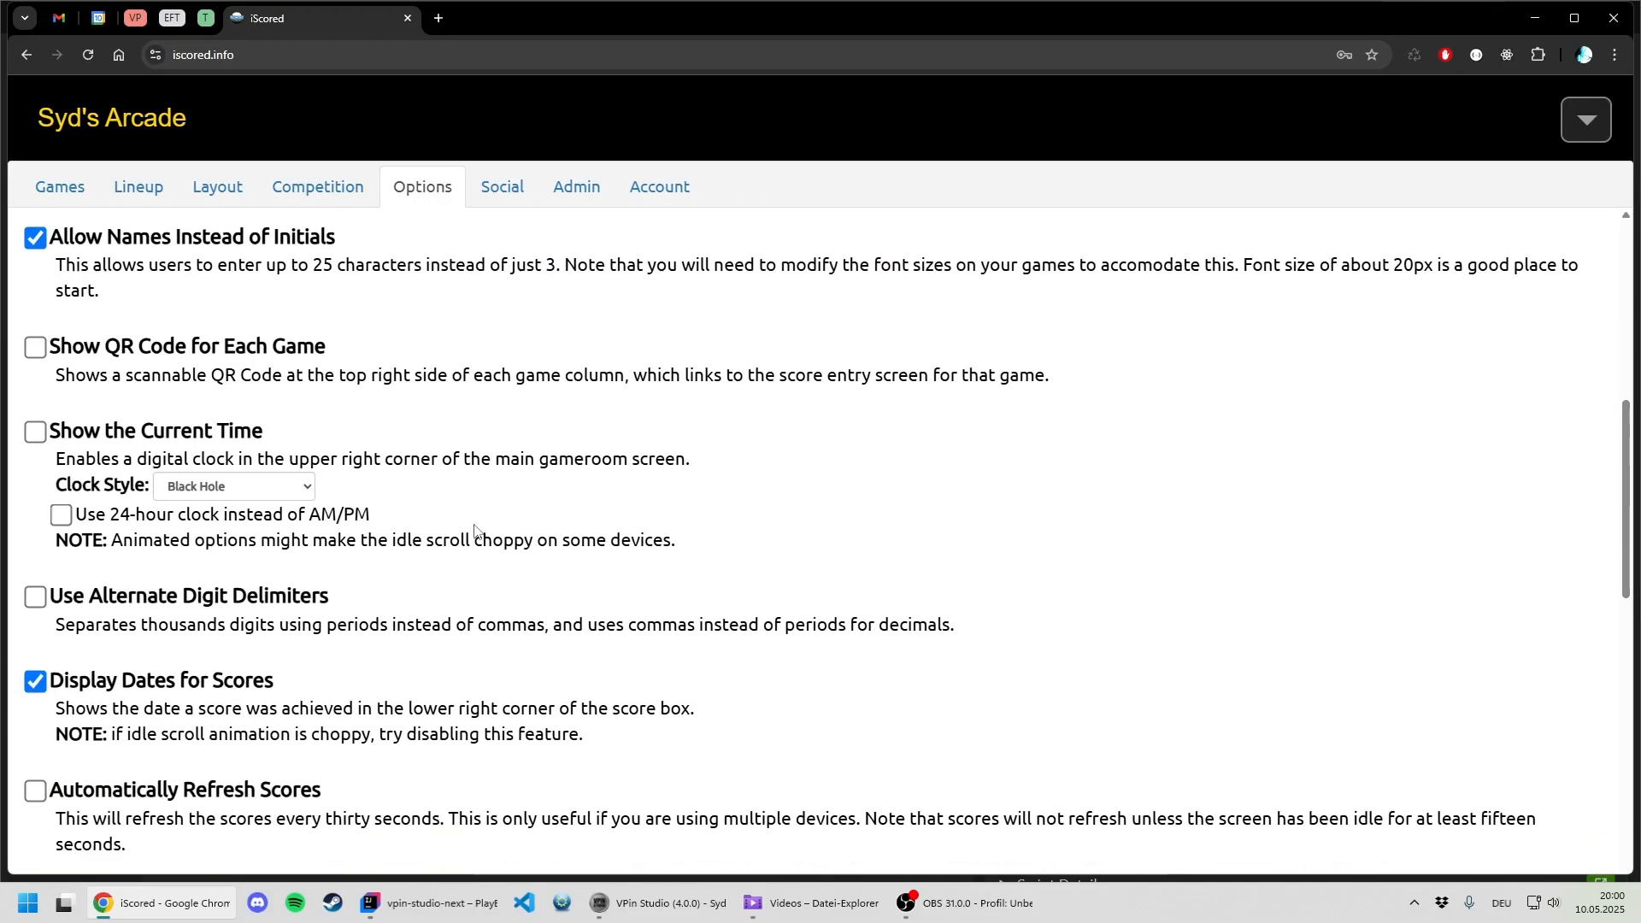
scroll(471, 520, "down", 2)
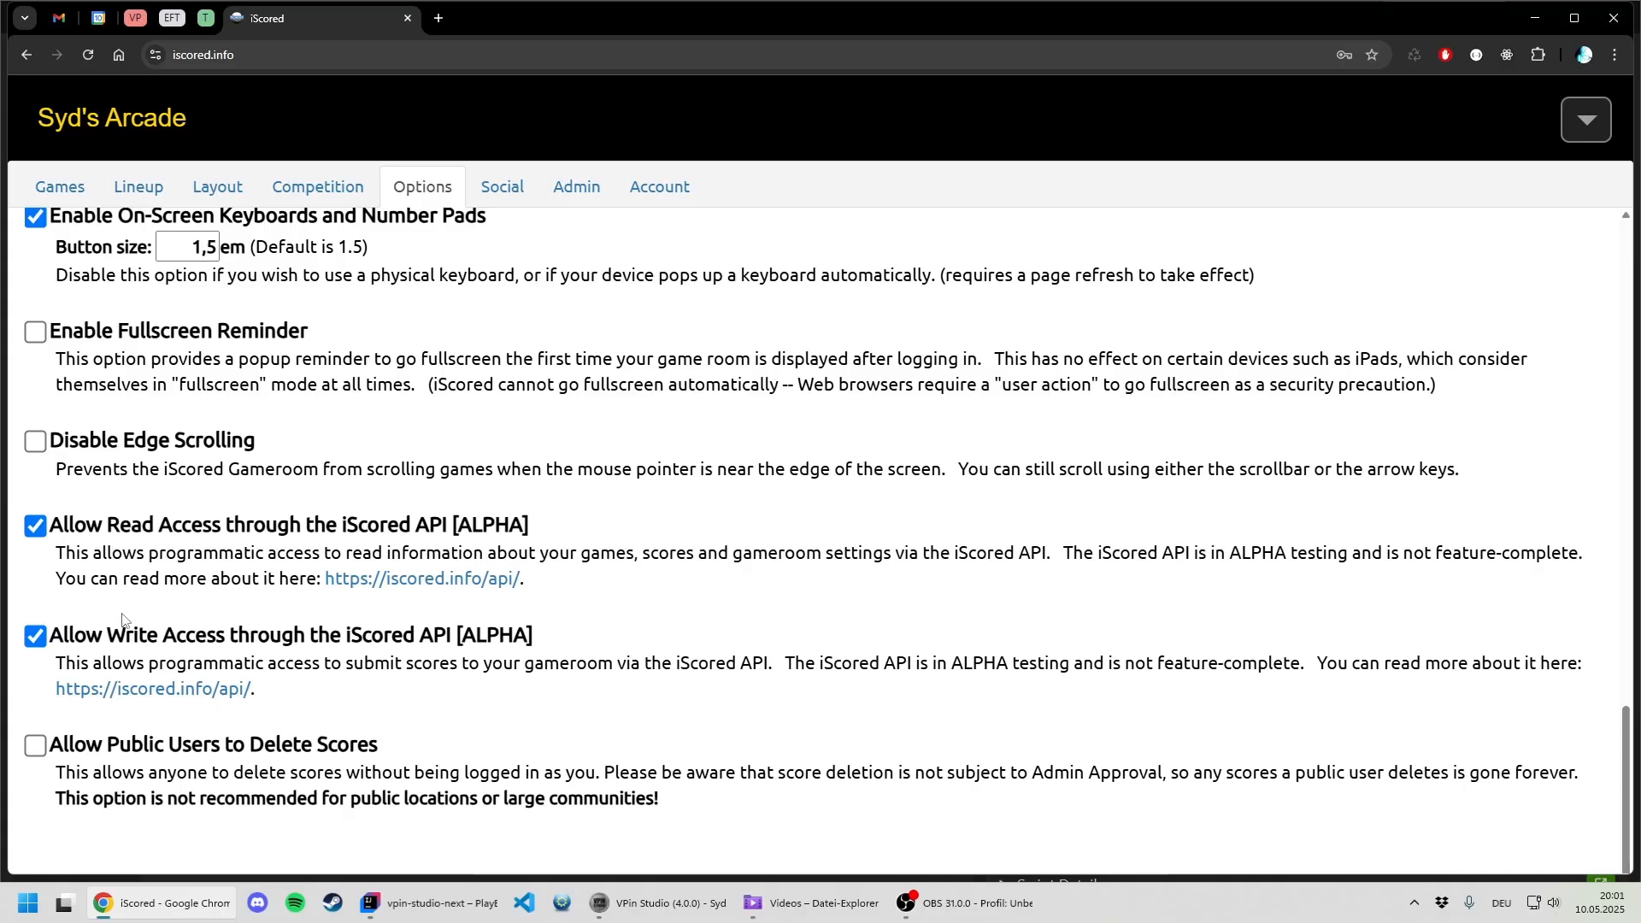
scroll(175, 598, "up", 5)
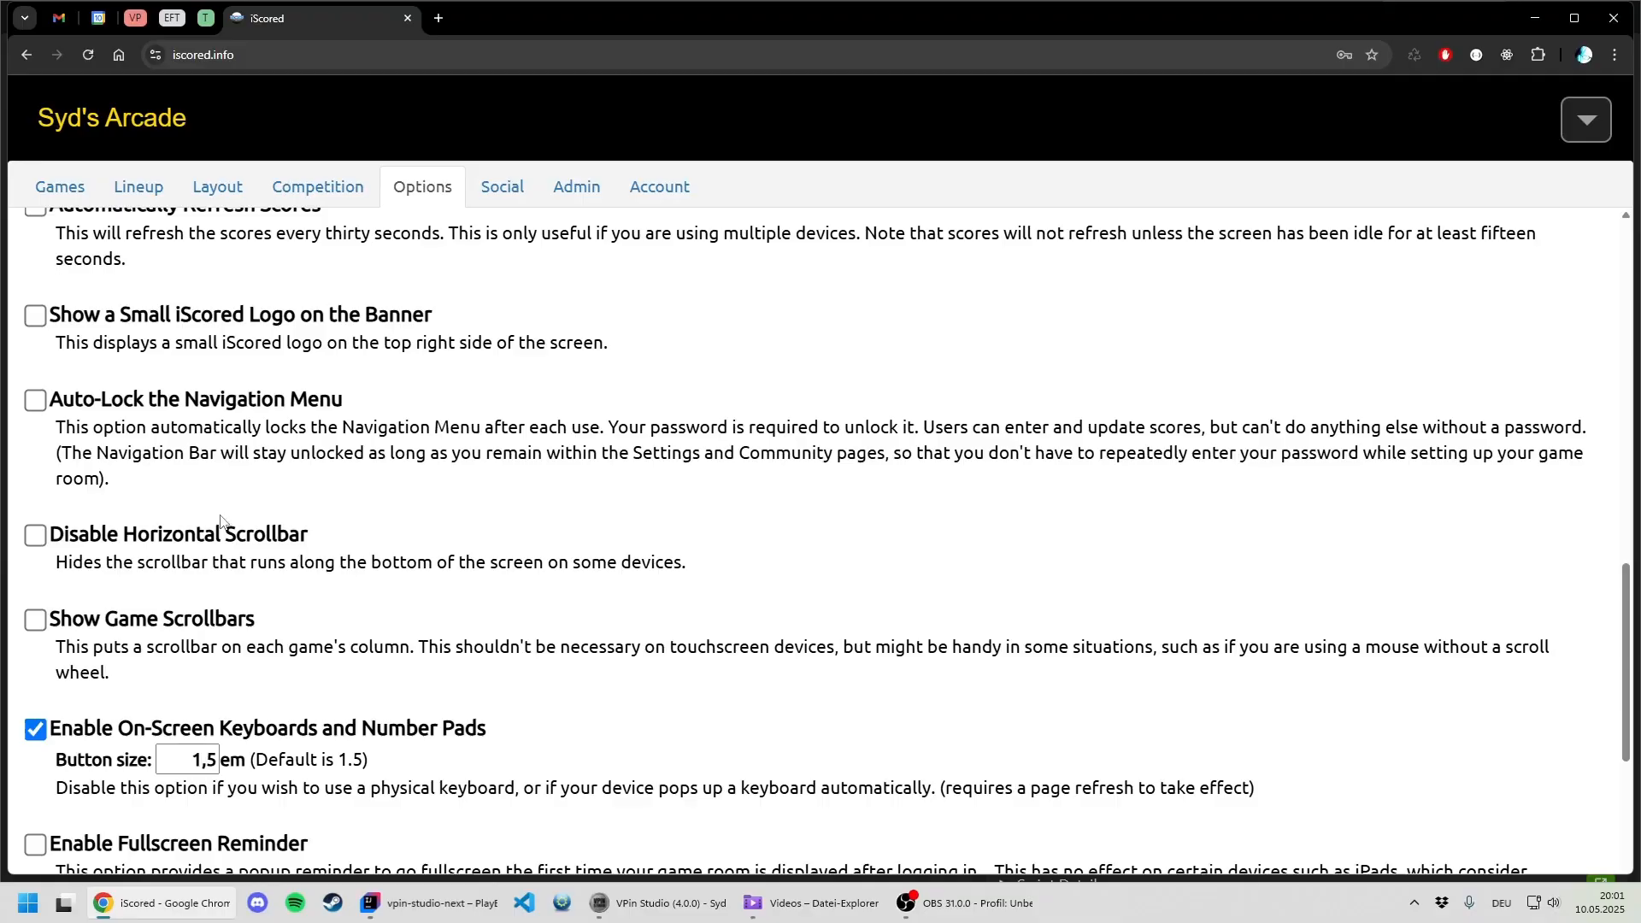
scroll(224, 523, "up", 3)
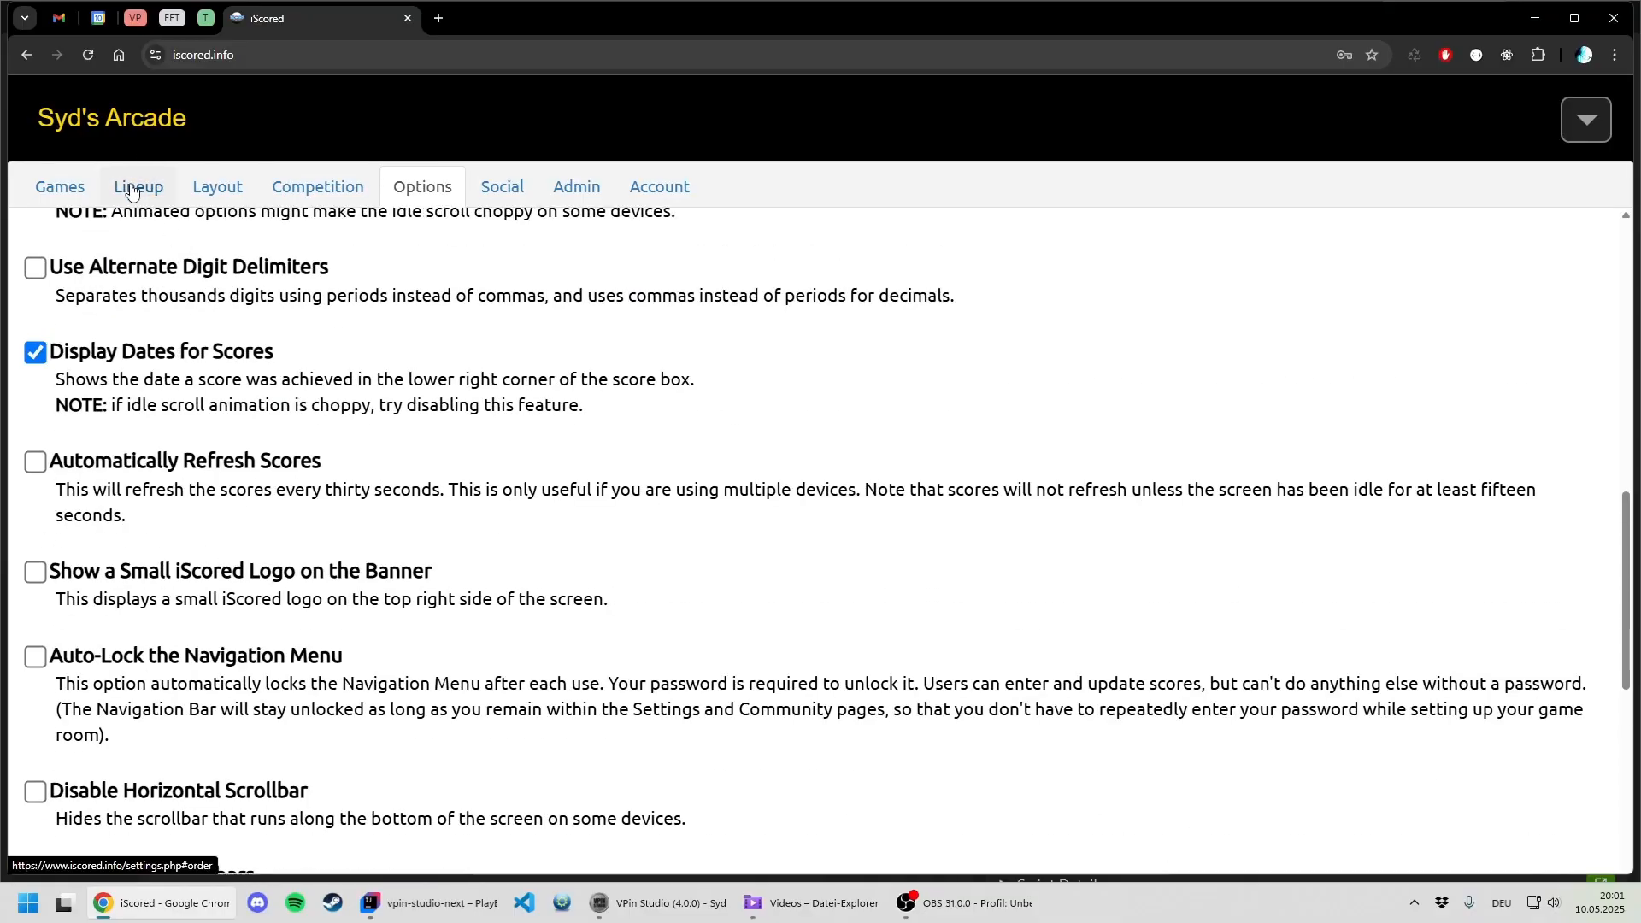
- Examine the tags in the game lineup, and in VPin Studio the Virtual Pinball Spreadsheet entry in the Attack from Mars table data
left_click(126, 188)
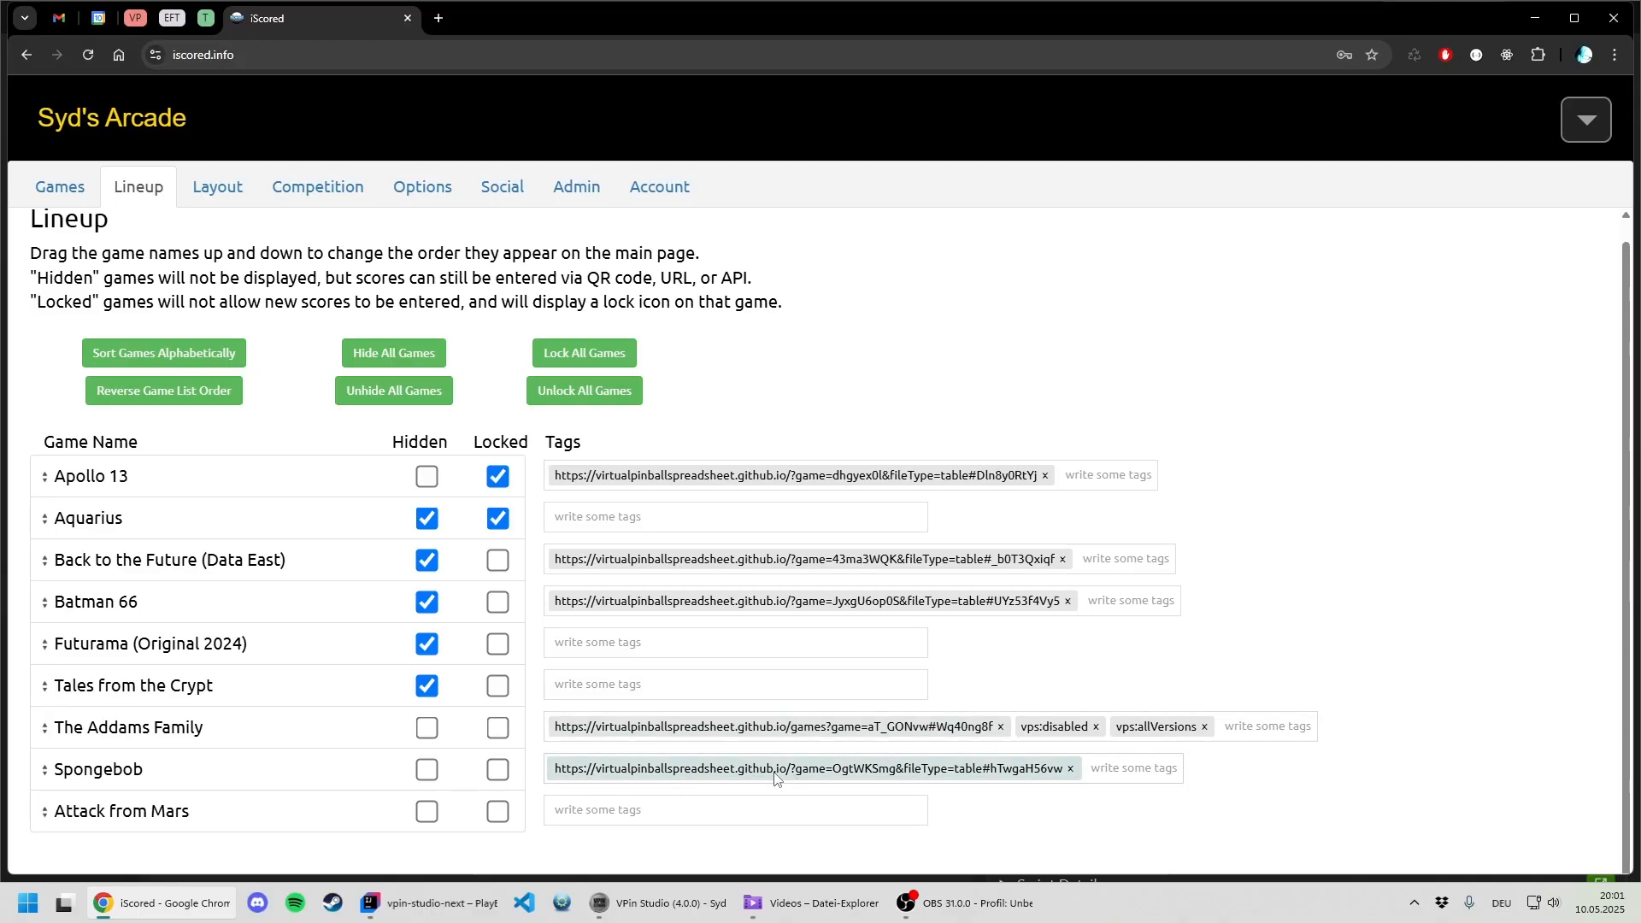
left_click(662, 903)
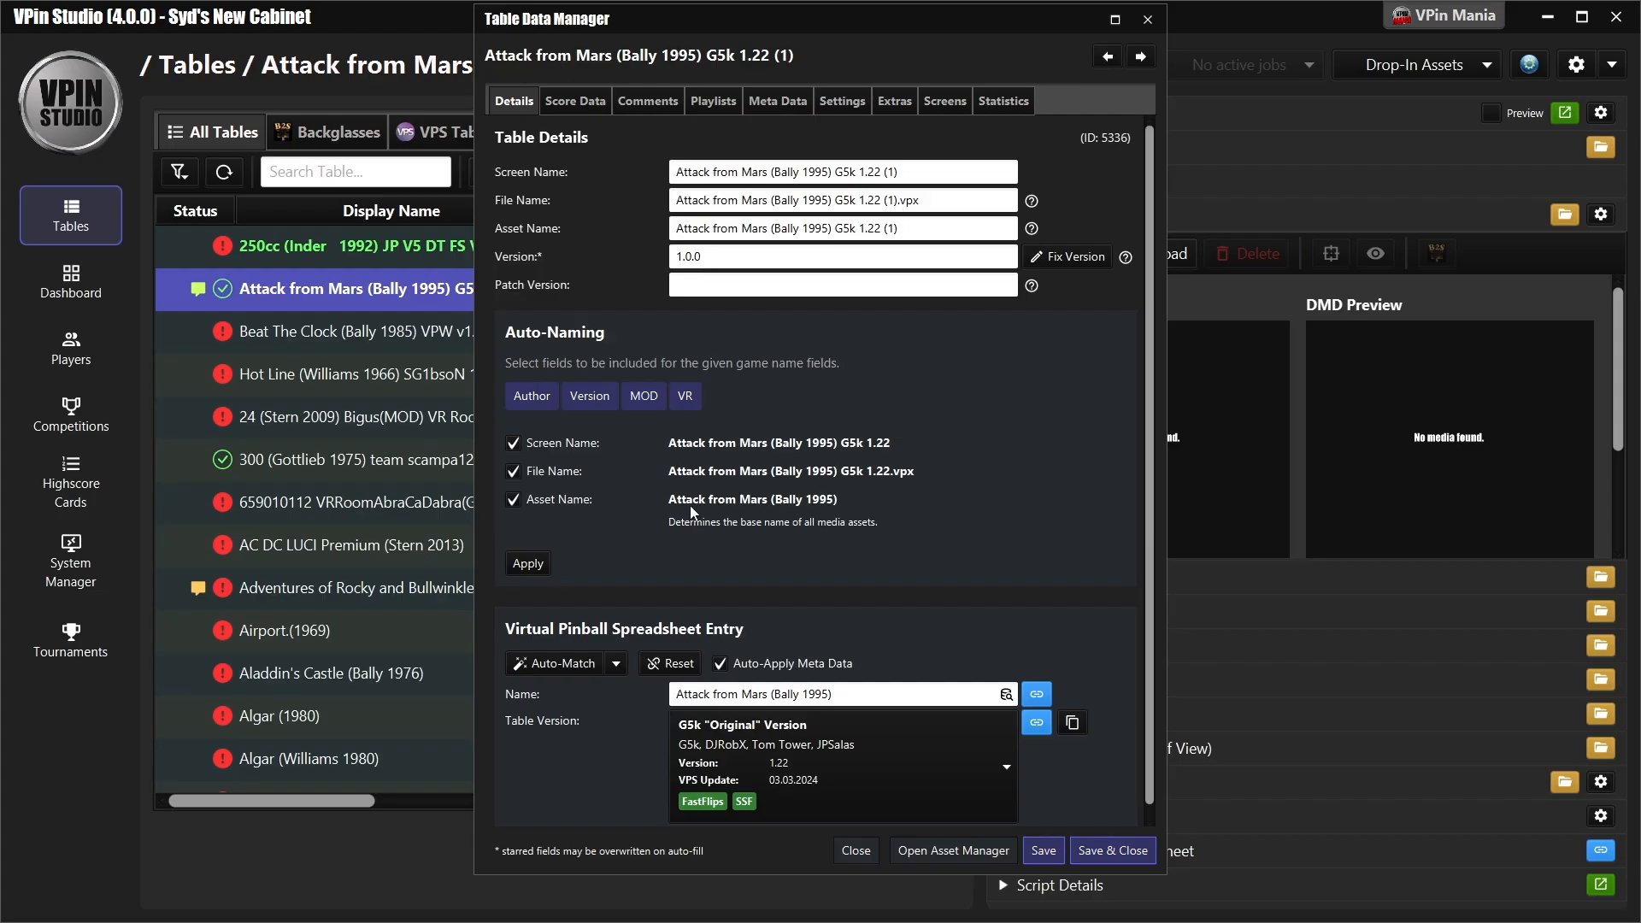
scroll(603, 737, "down", 1)
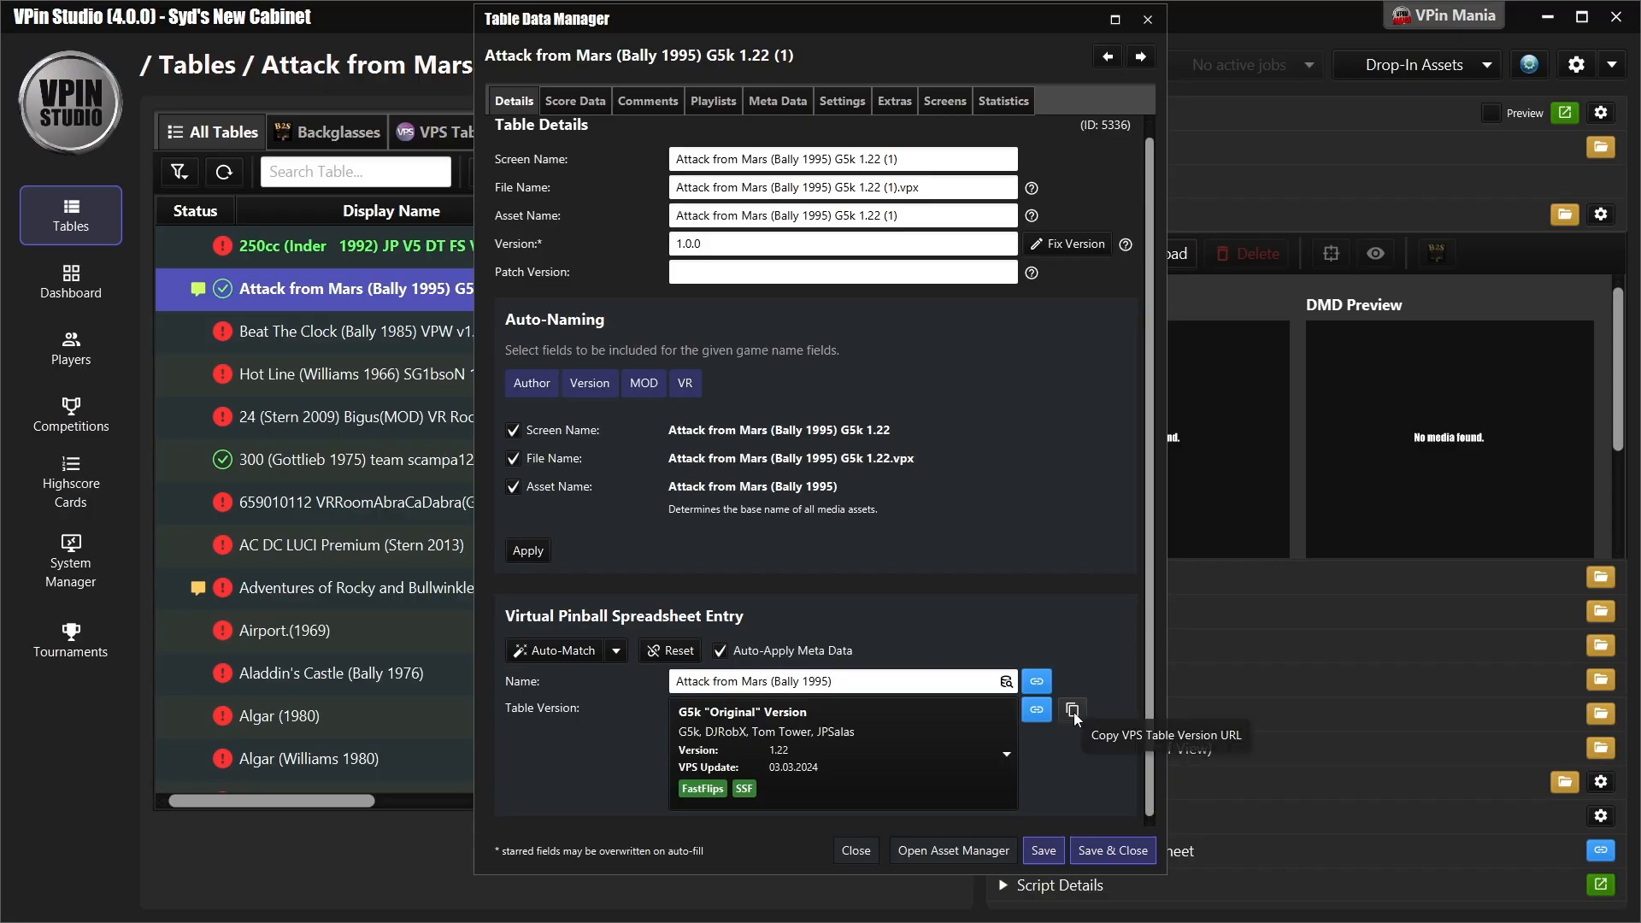
left_click(855, 850)
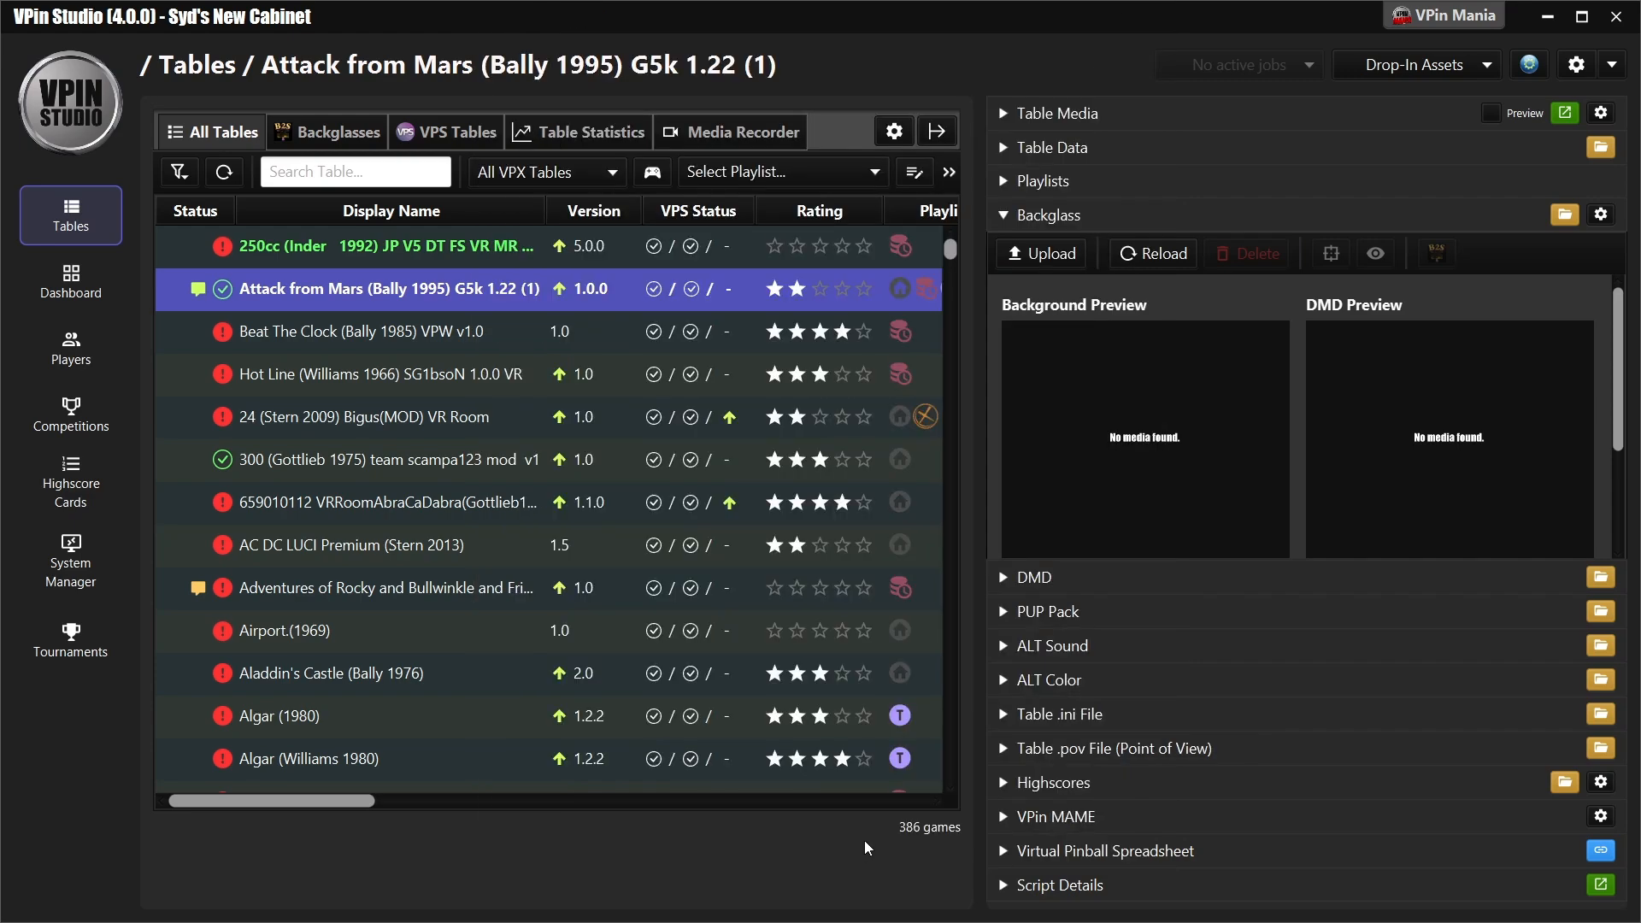
- Copy the VPS table version URL of Attack from Mars from its Virtual Pinball Spreadsheet details
left_click(1069, 852)
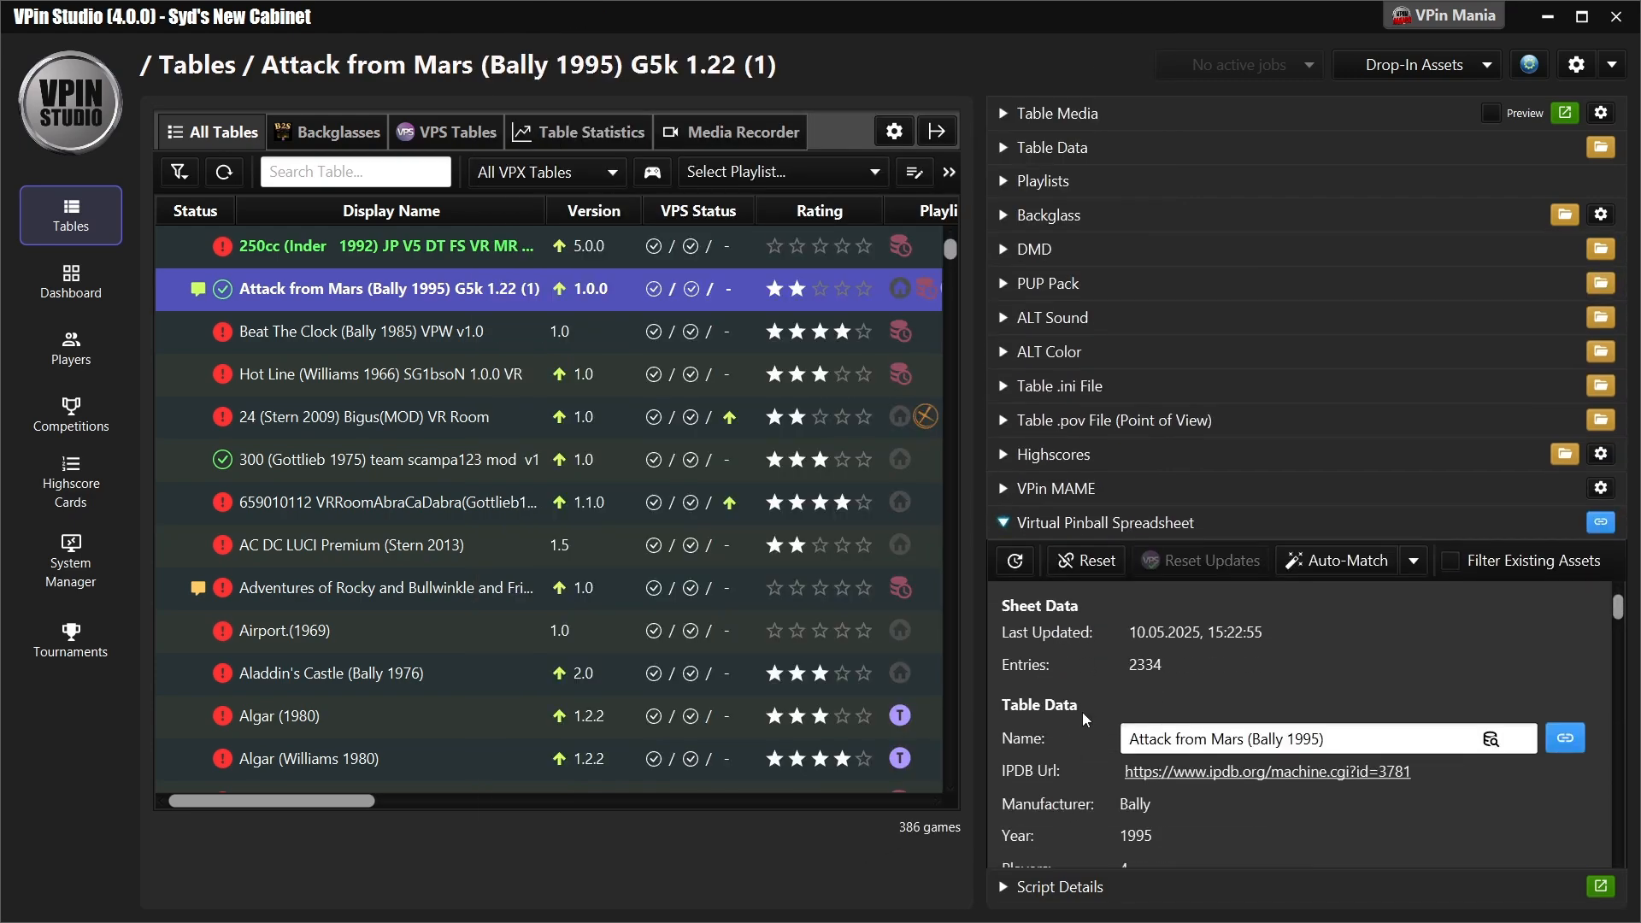
scroll(1409, 660, "down", 3)
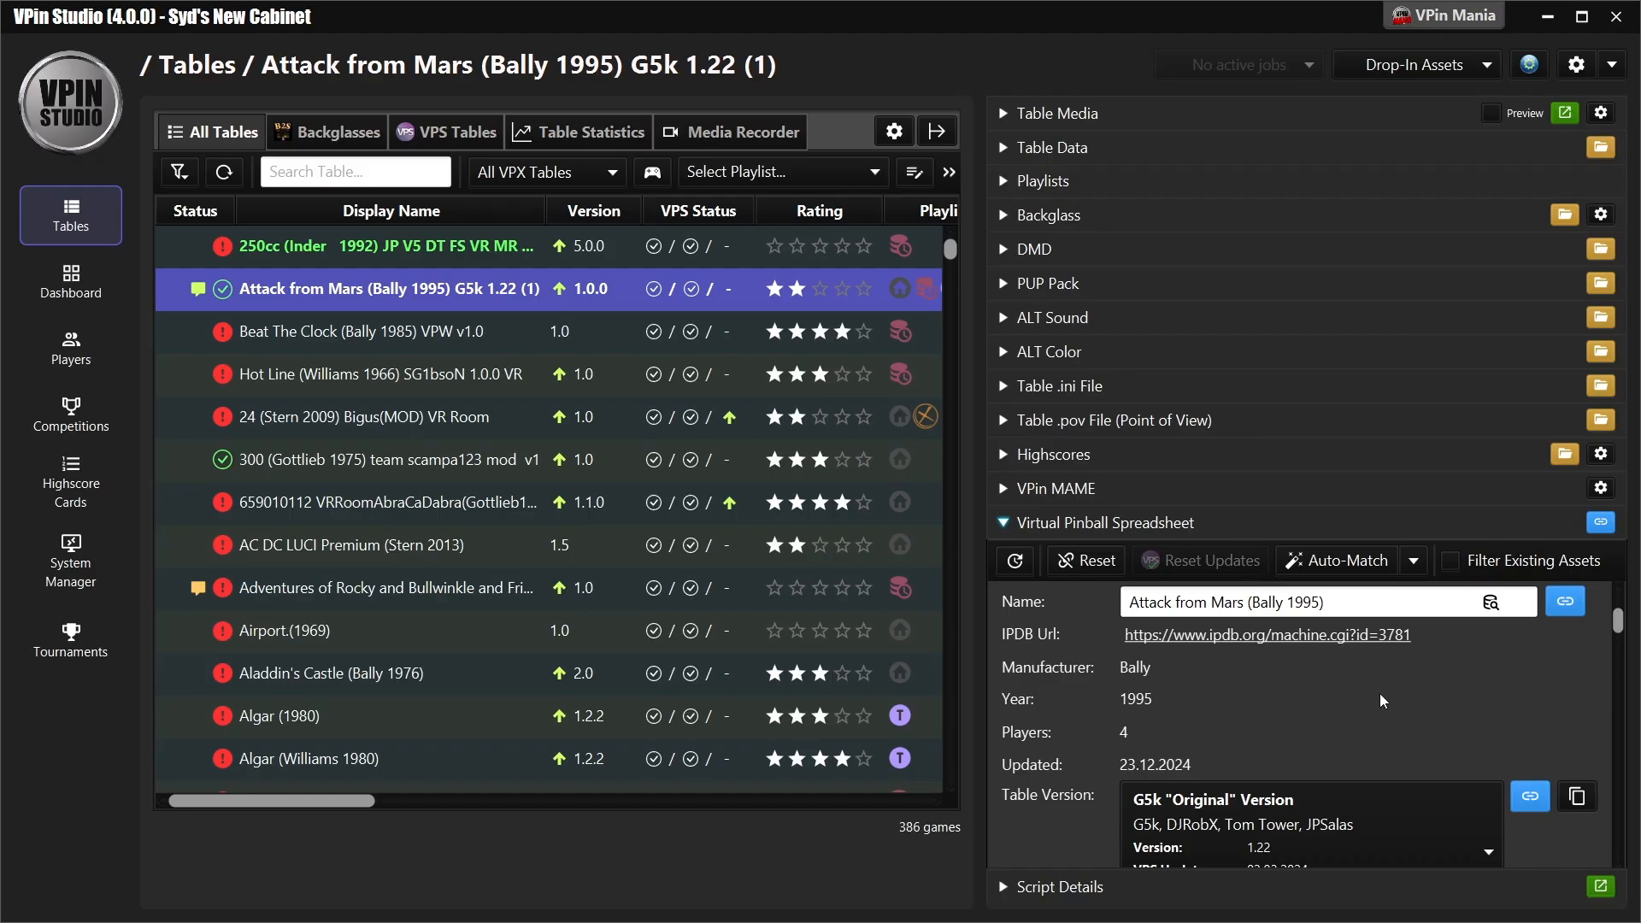
scroll(1431, 701, "down", 2)
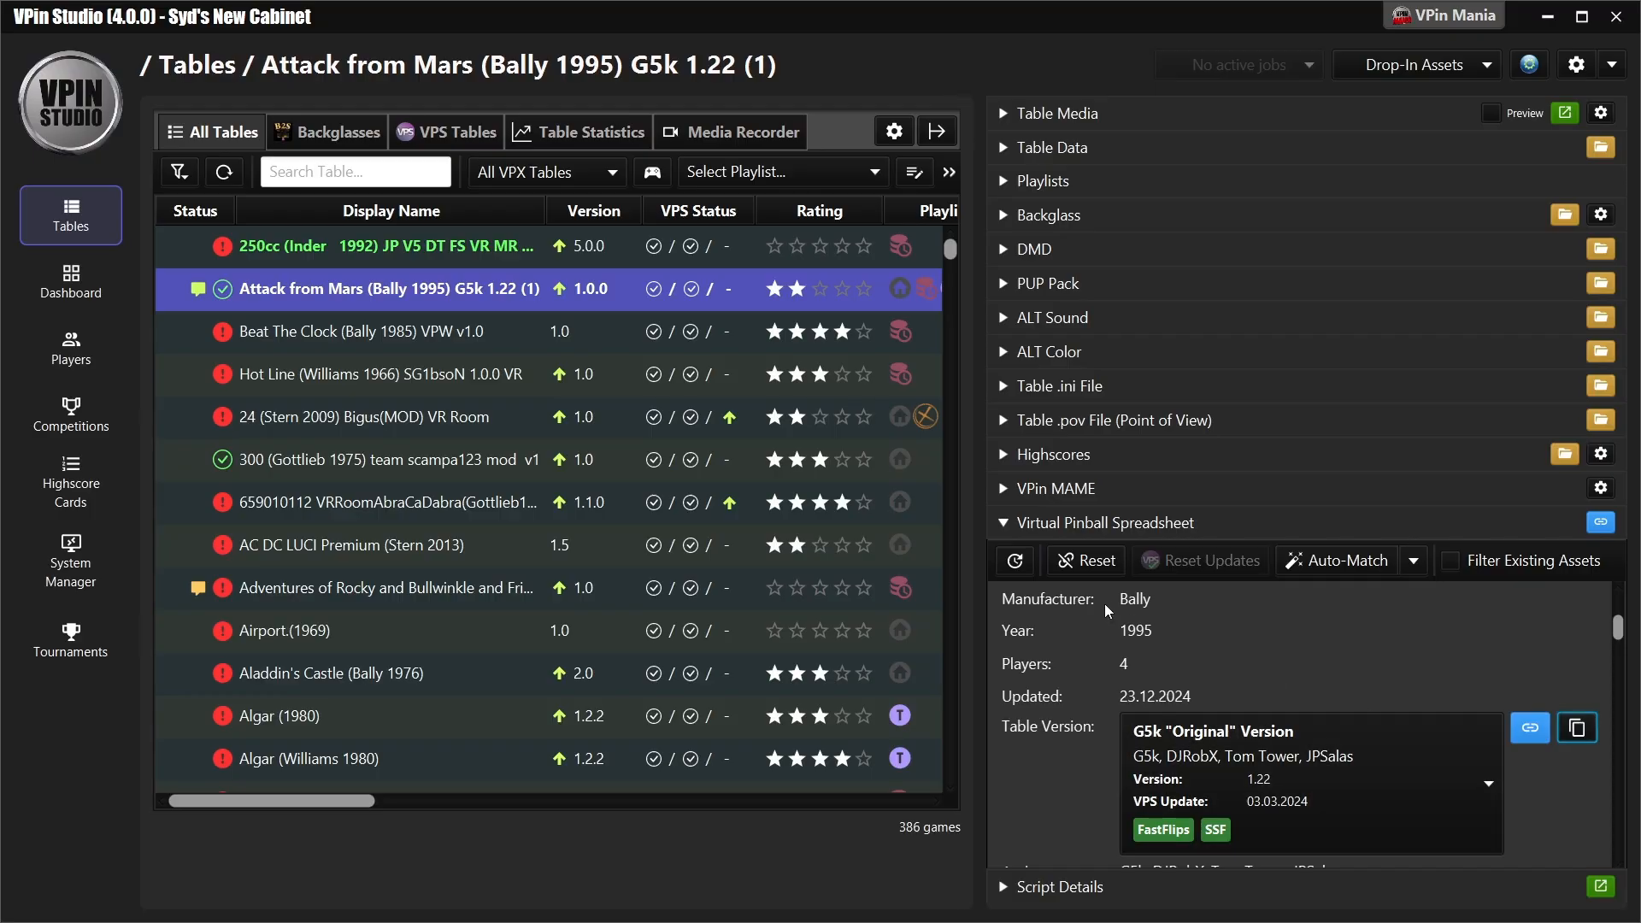
- Switch to iScored and add the copied VPS table version URL as a tag for Attack from Mars in the lineup
key("alt+Tab")
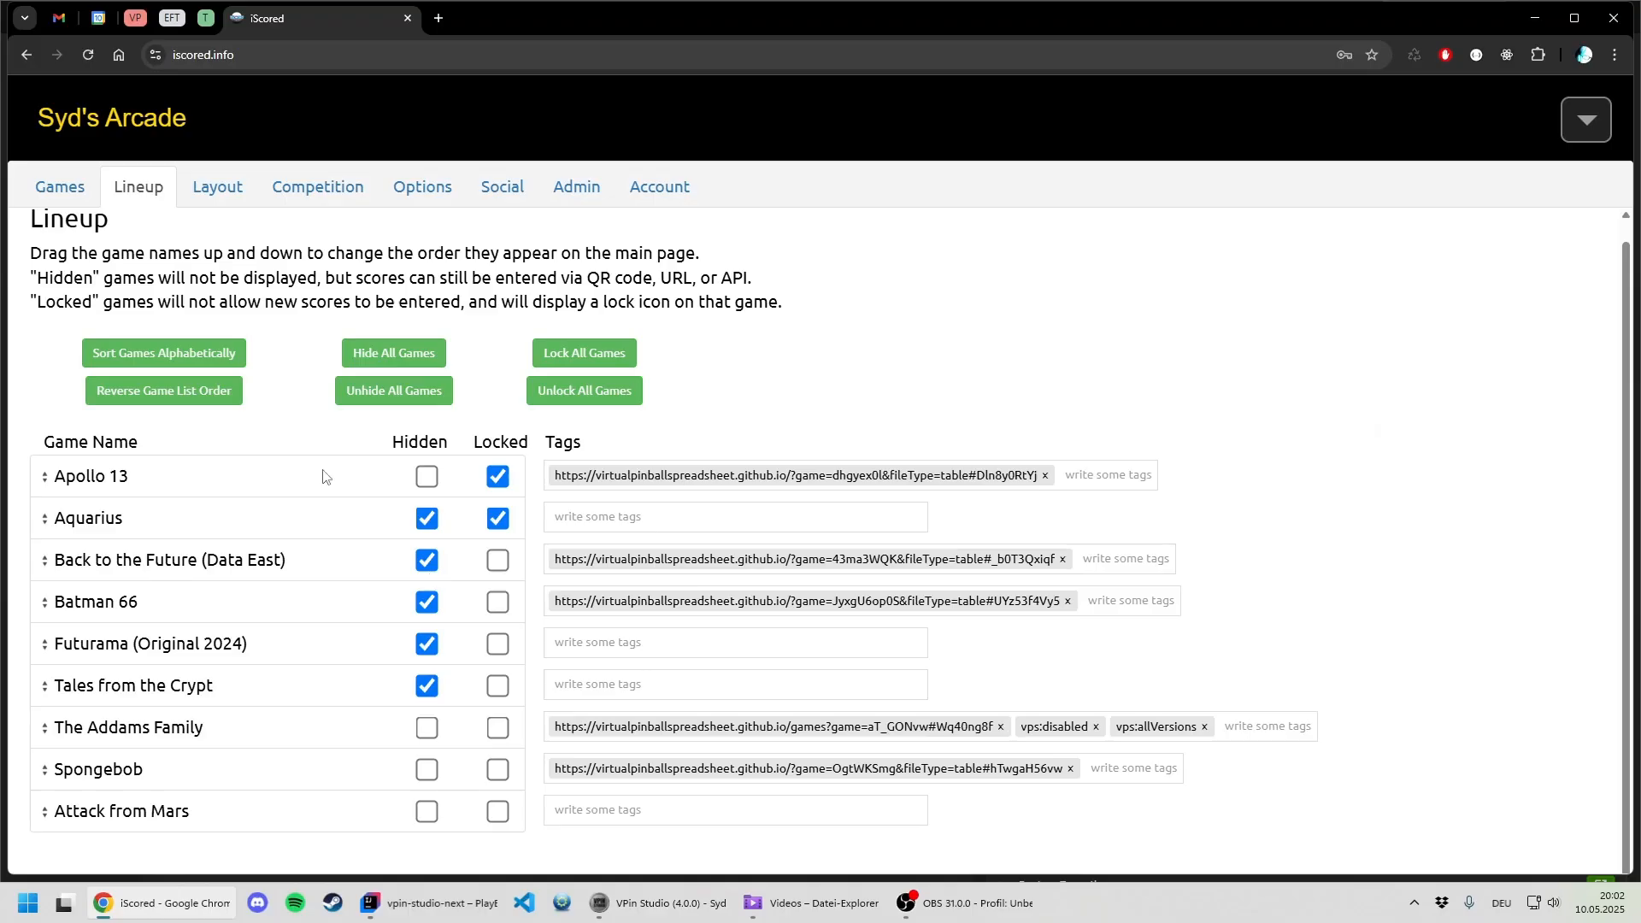
left_click(595, 818)
type("https://virtualpinballspreadsheet.github.io/?game=9Paf7-CL&fileType=table#GU7EA7ls")
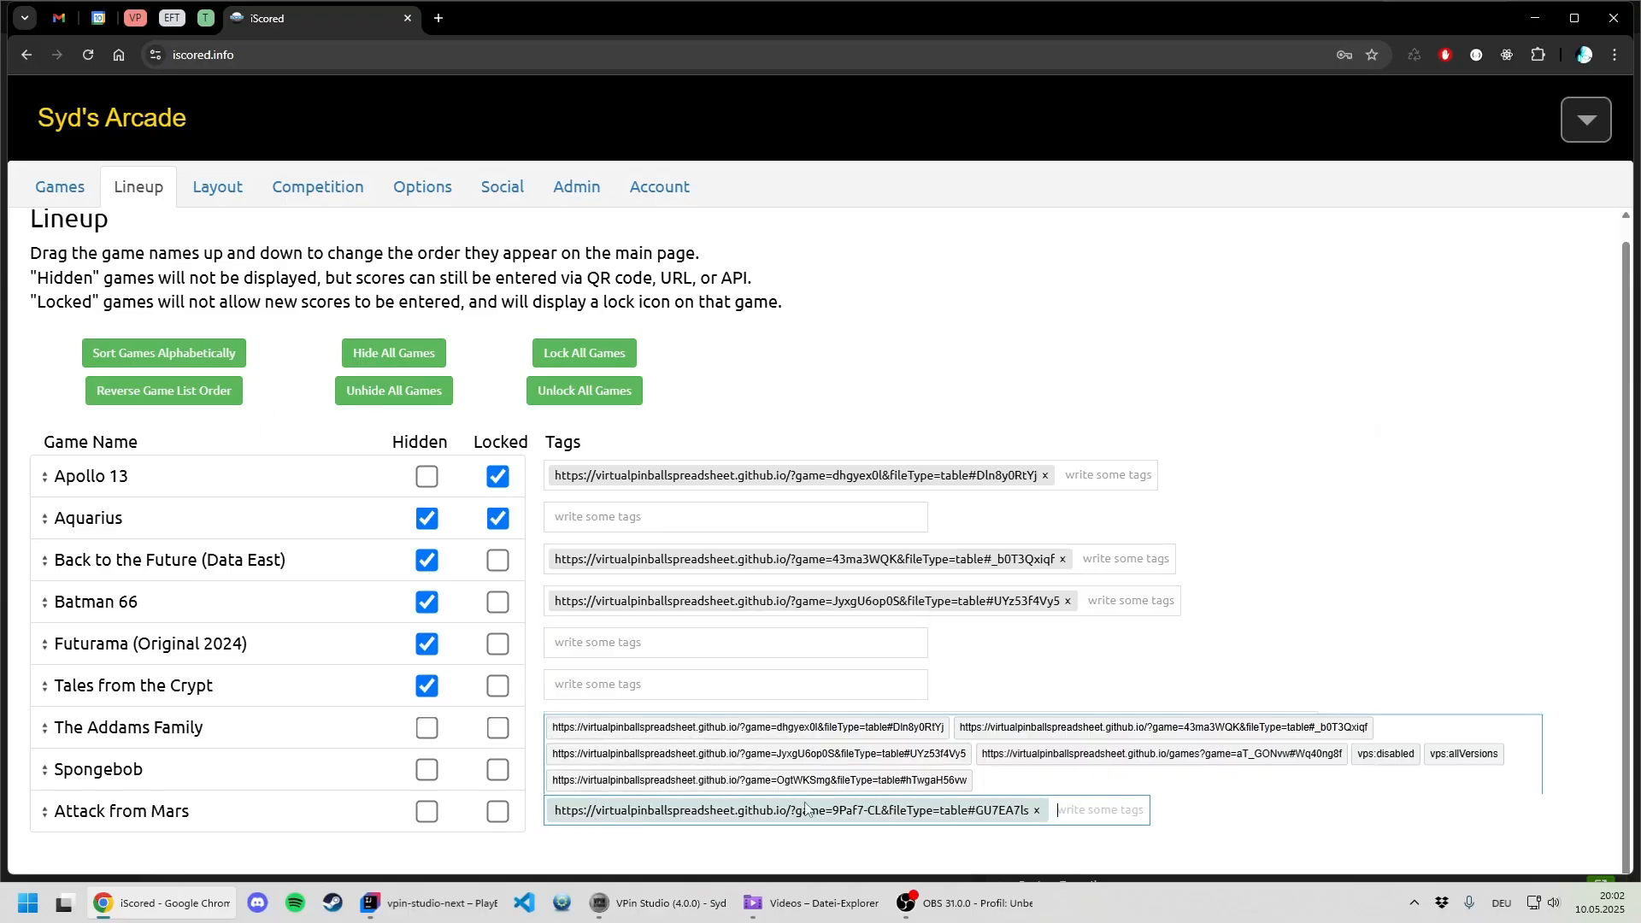
left_click(1209, 853)
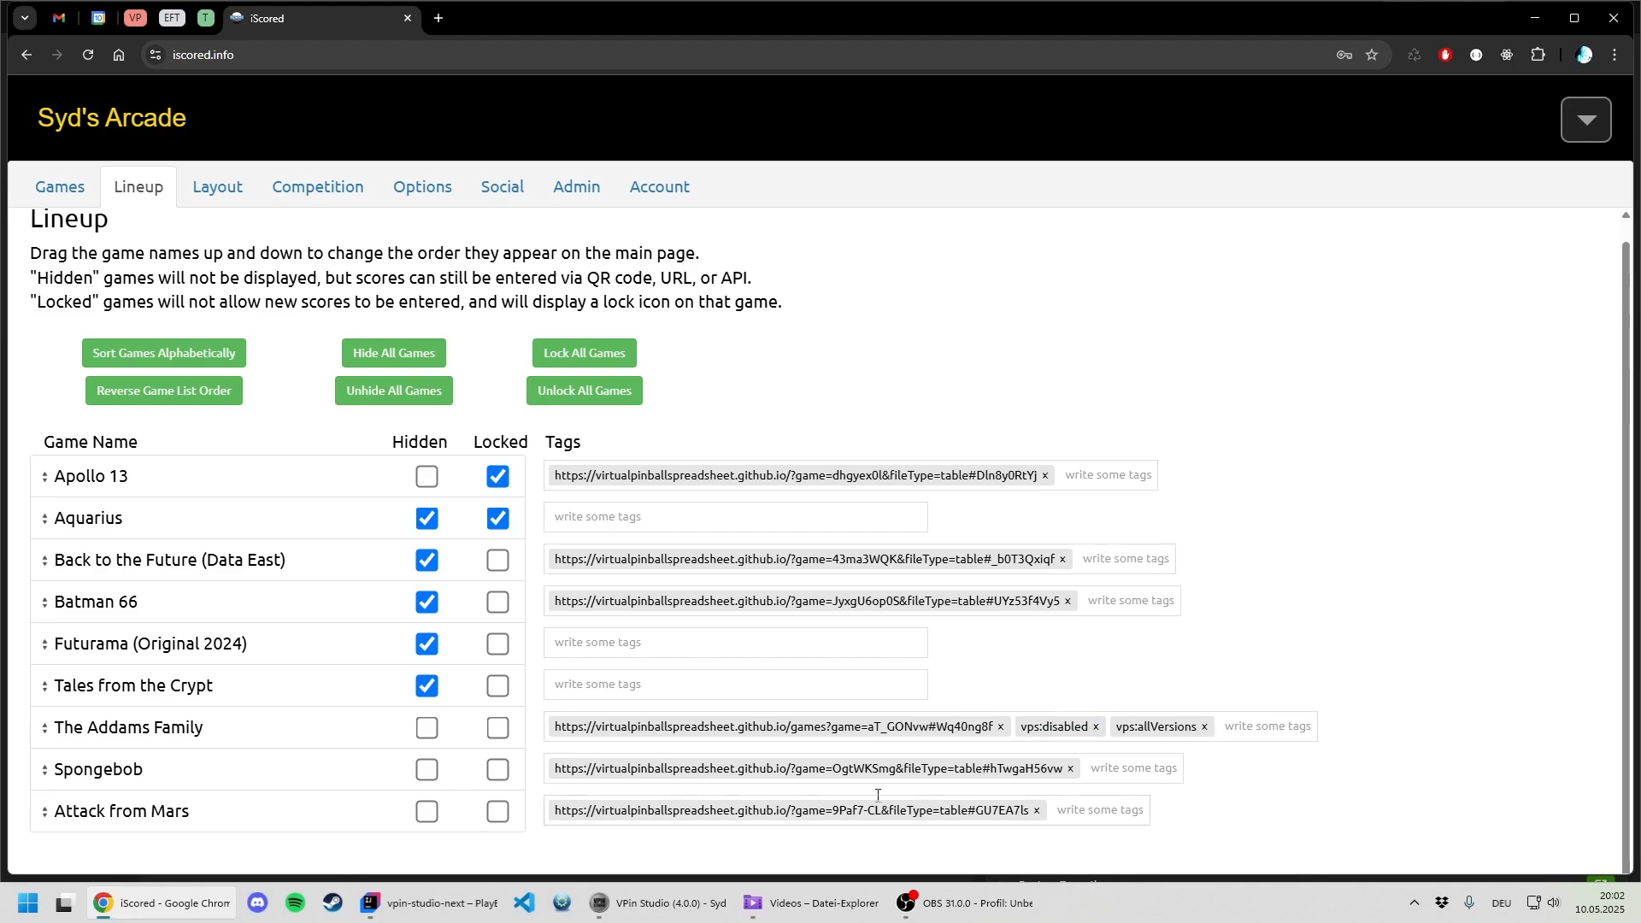
- Switch to VPin Studio and open the iScored Game Rooms preferences, leaving the iScored integration enabled
left_click(620, 905)
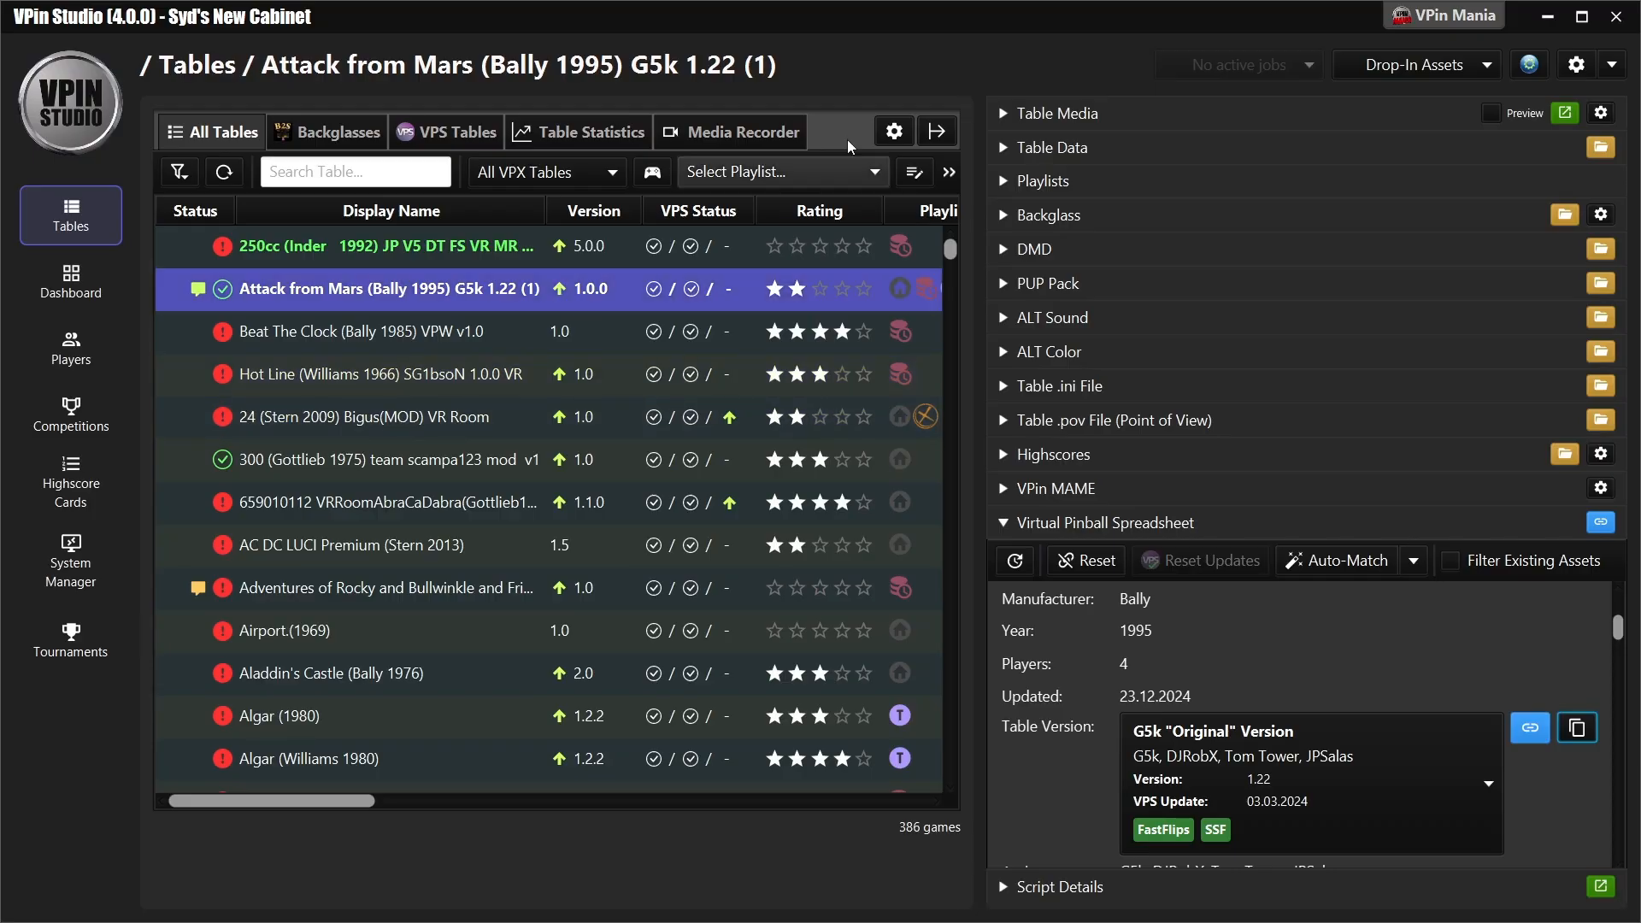
left_click(1577, 65)
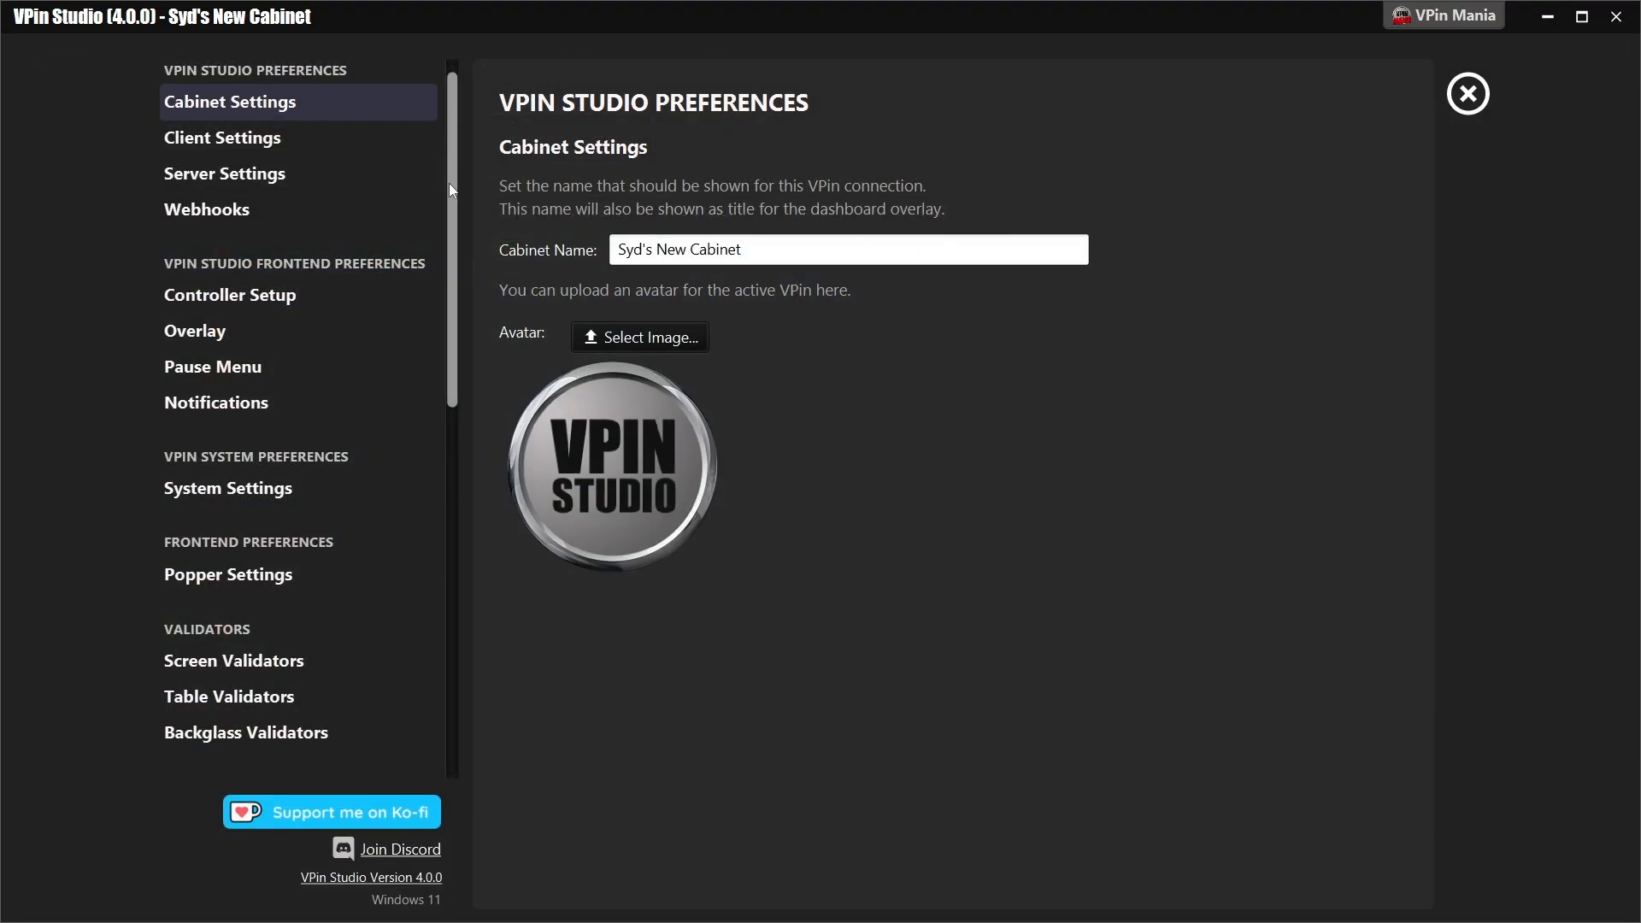
left_click_drag(453, 135, 439, 531)
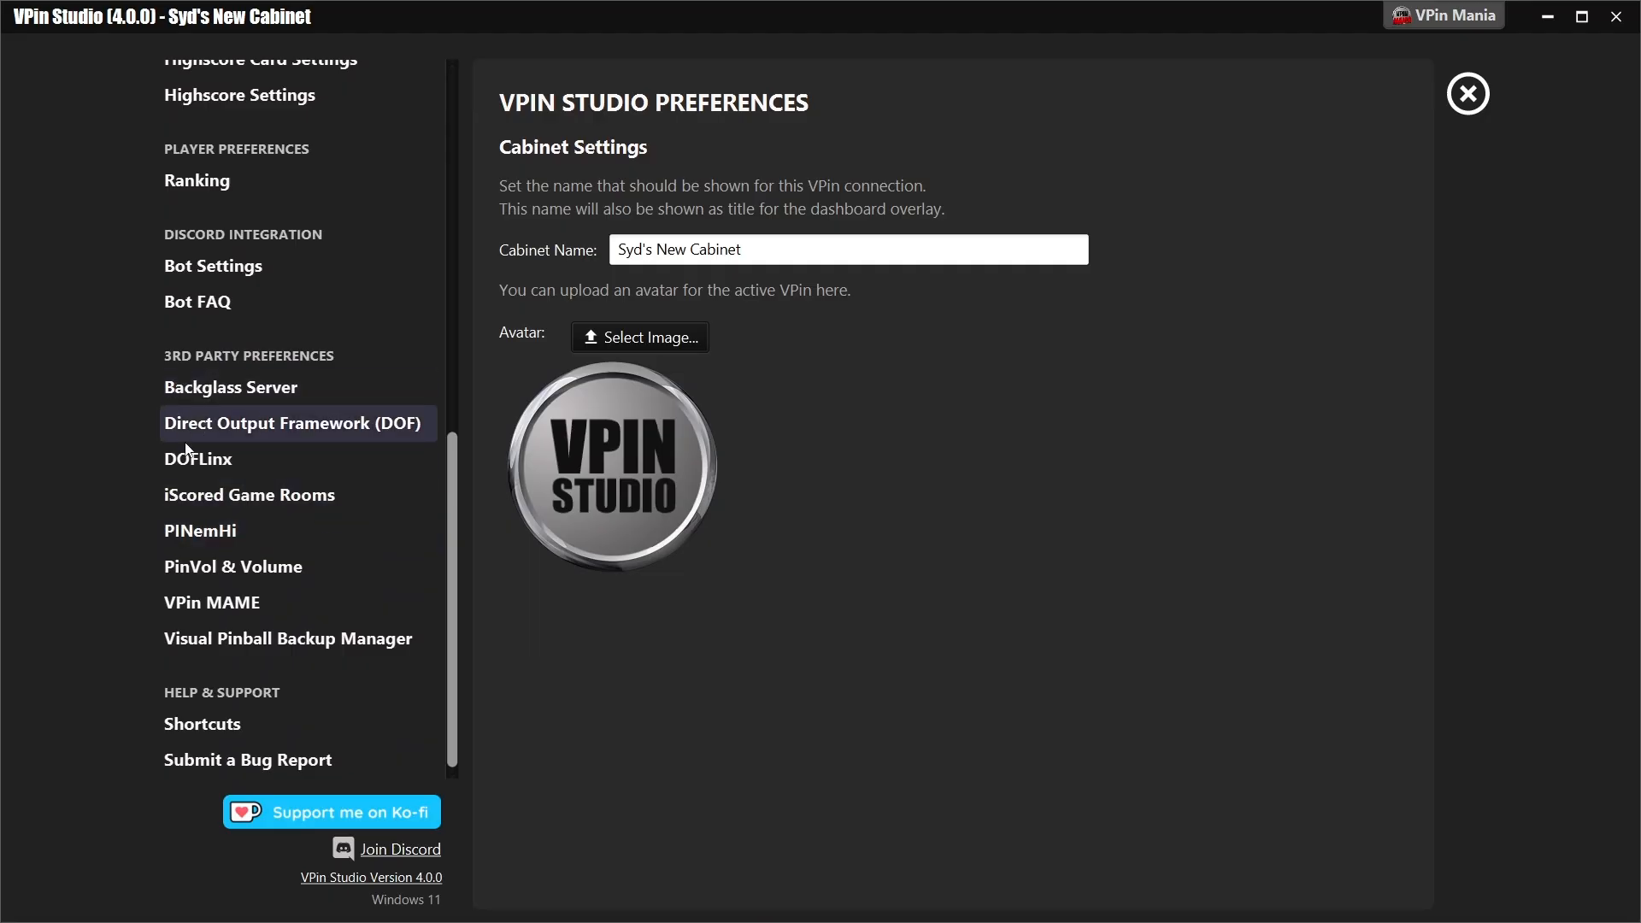
left_click(293, 508)
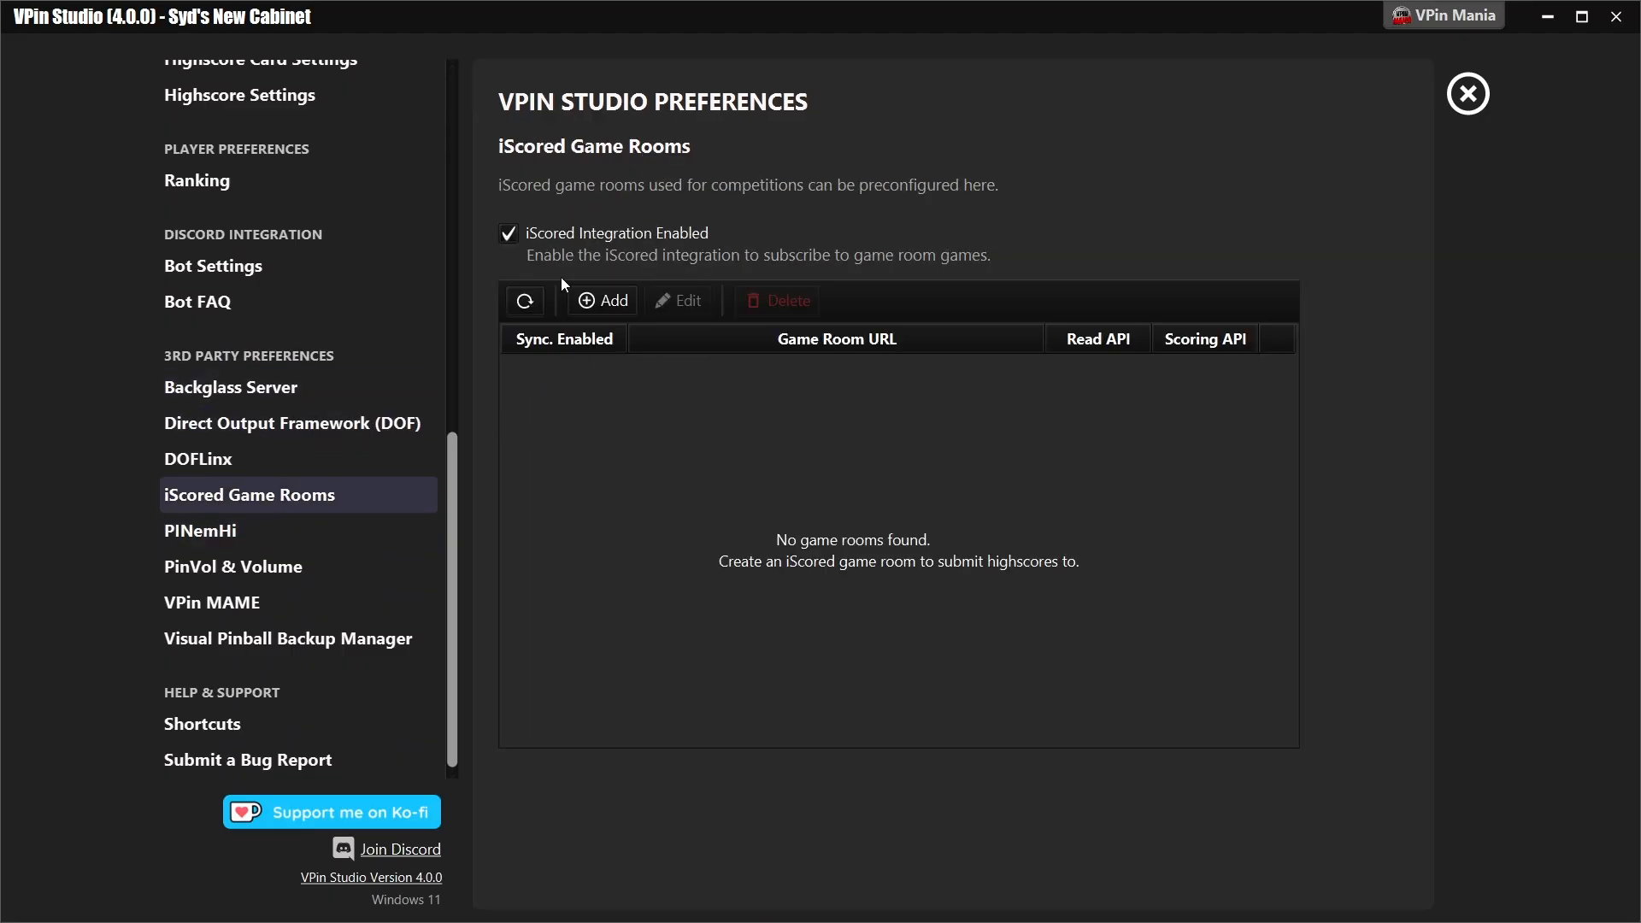
left_click(567, 237)
left_click(560, 239)
- Start a new iScored game room entry and copy the public read-only gameroom link from the iScored options
left_click(595, 303)
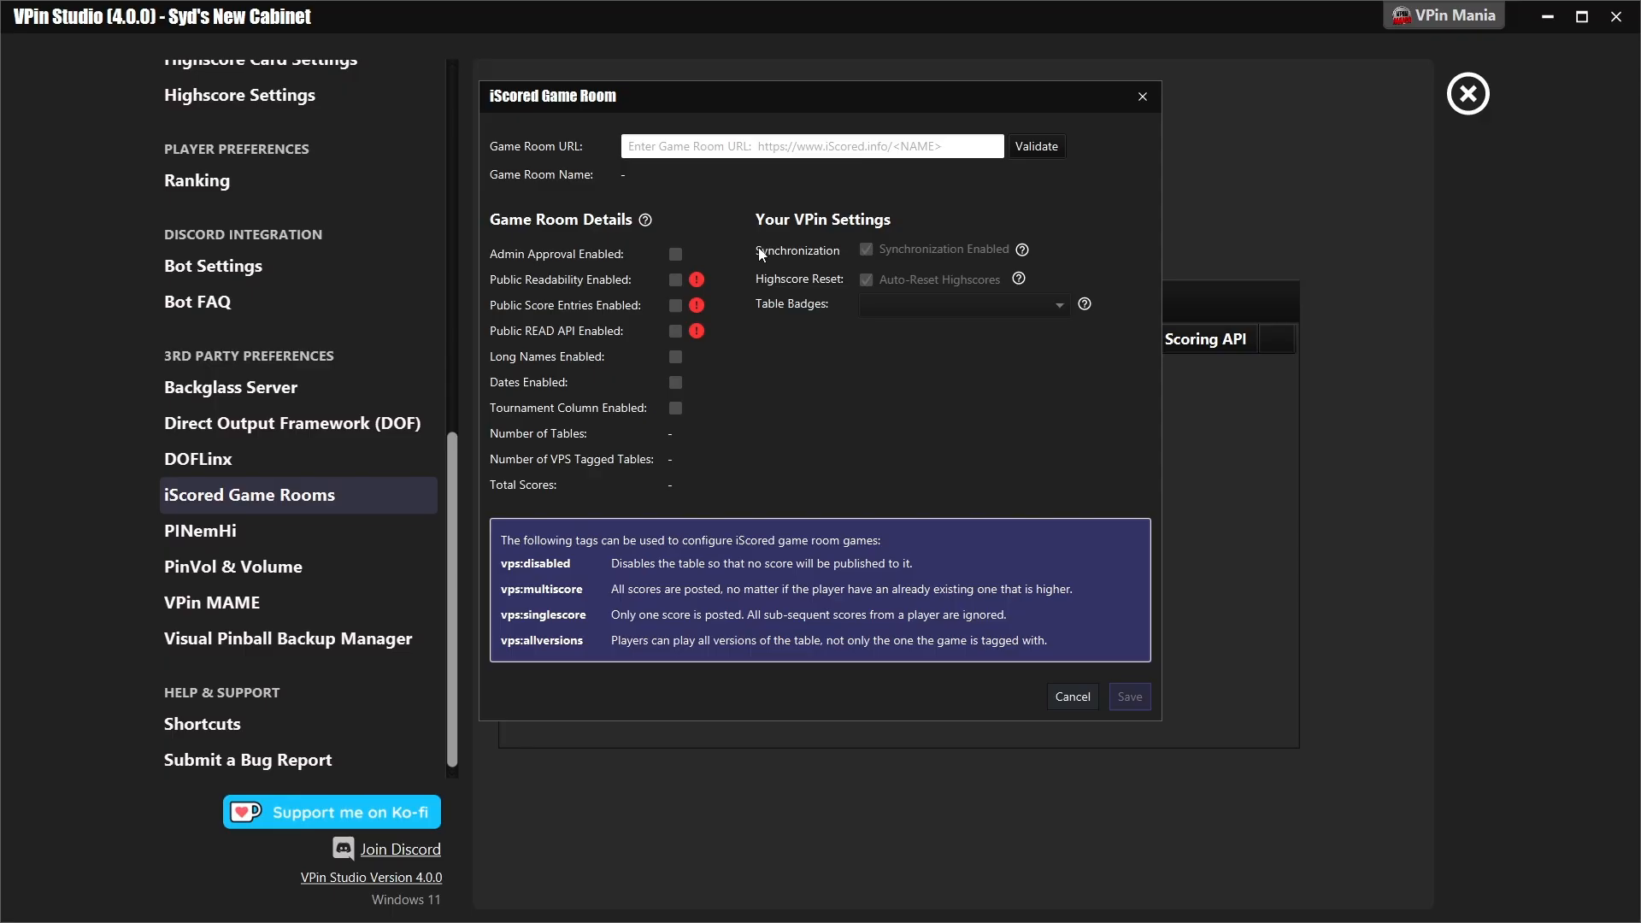
key("alt+Tab")
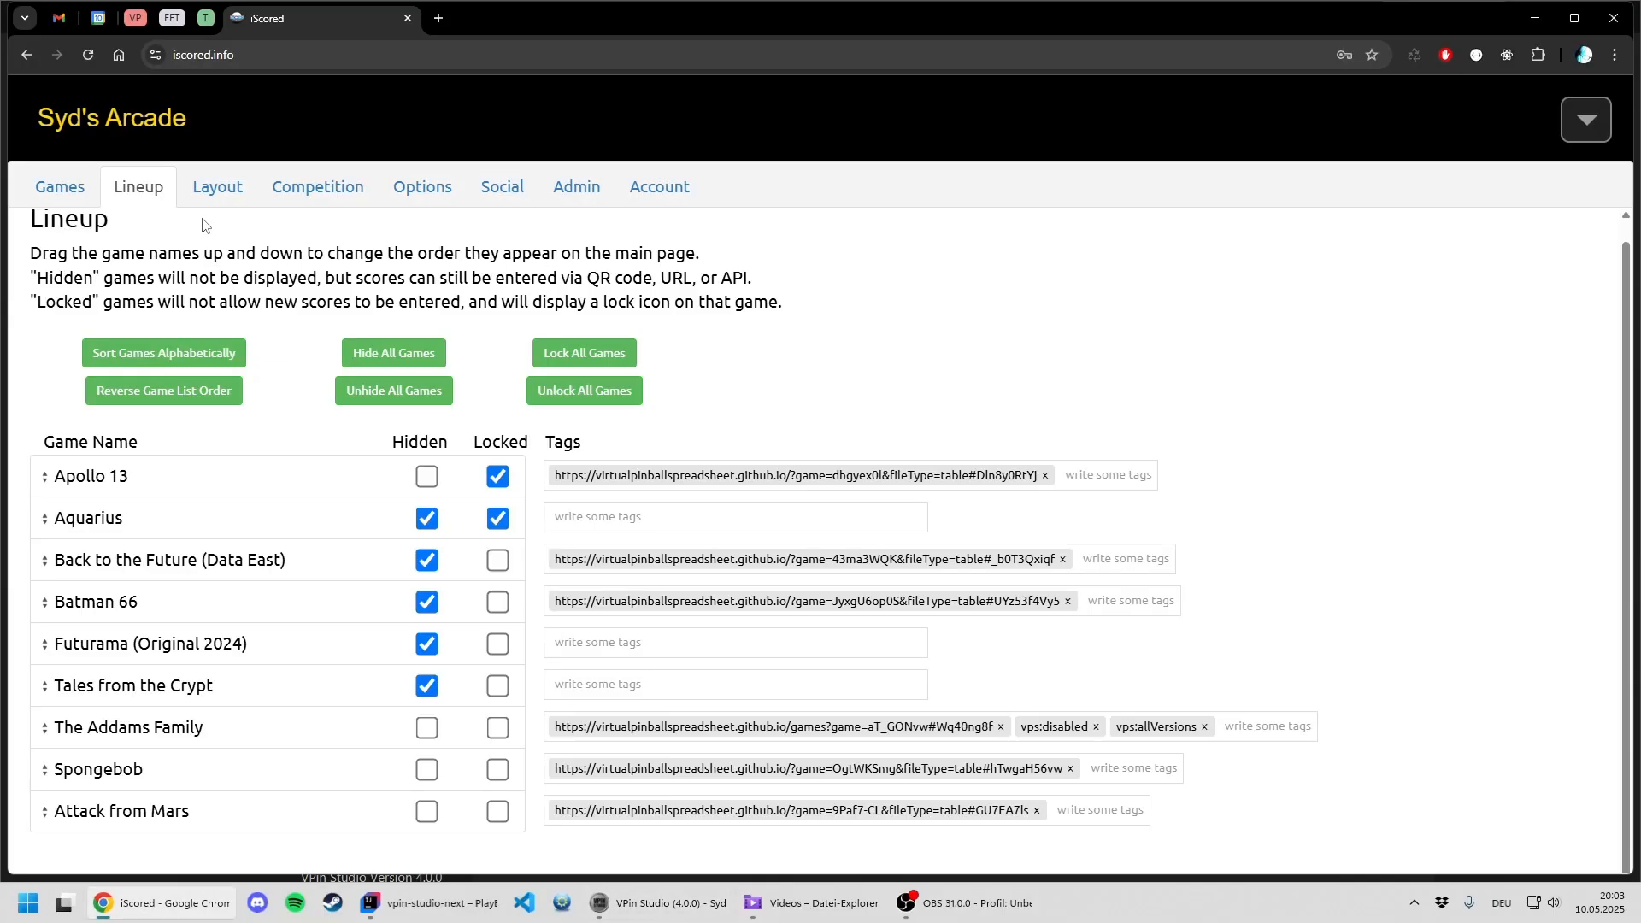
left_click(424, 195)
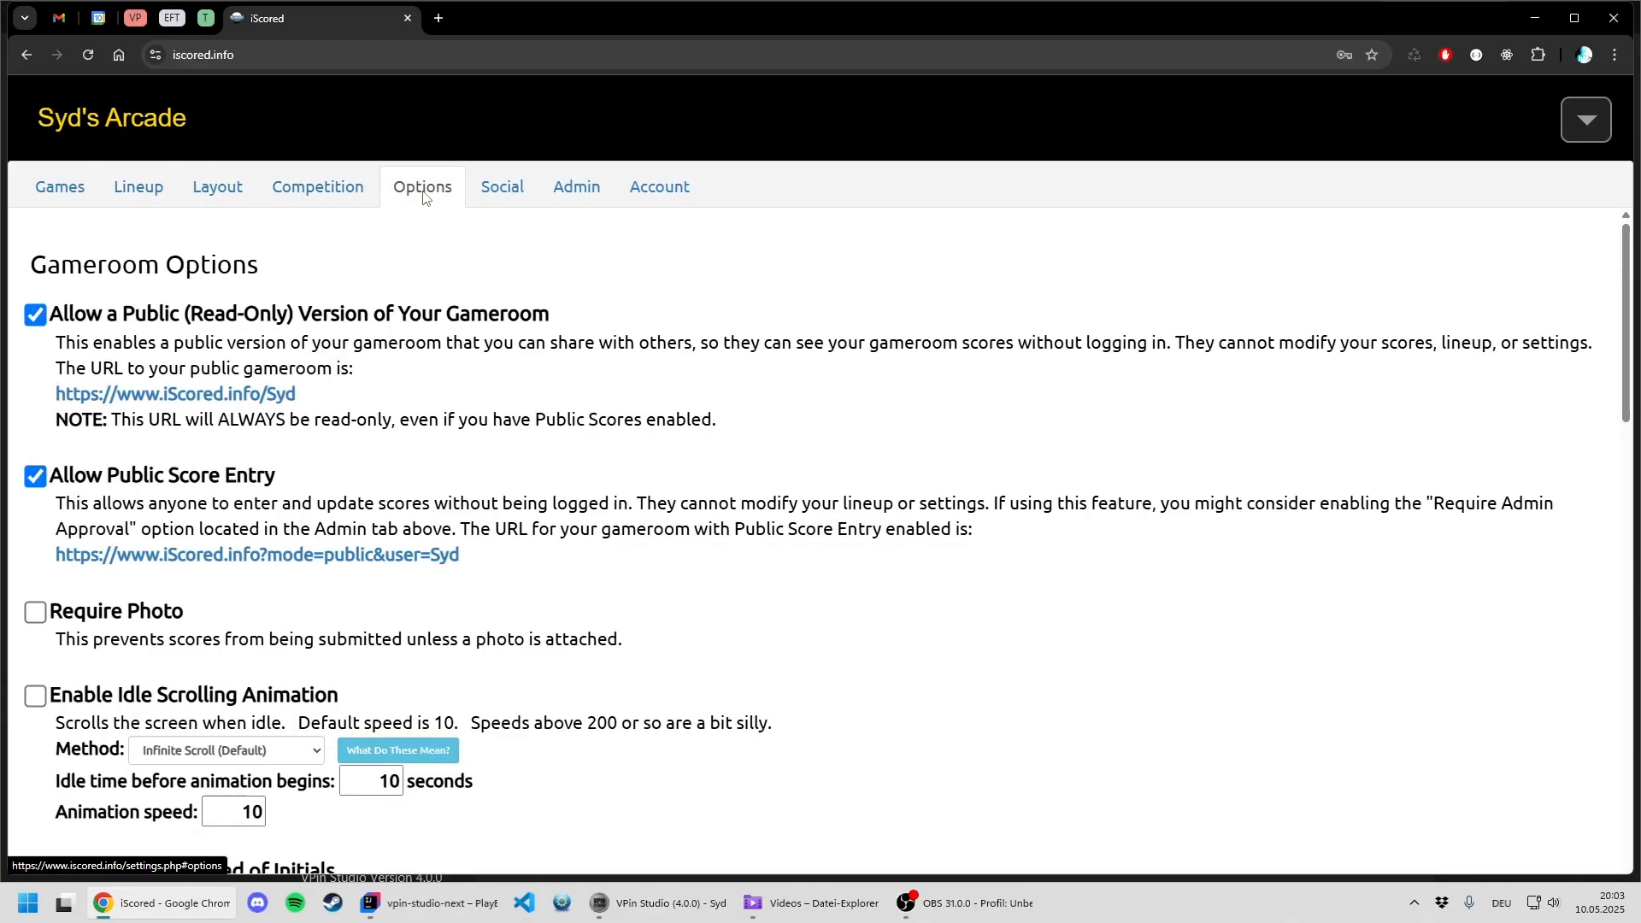
left_click_drag(309, 399, 74, 399)
right_click(137, 402)
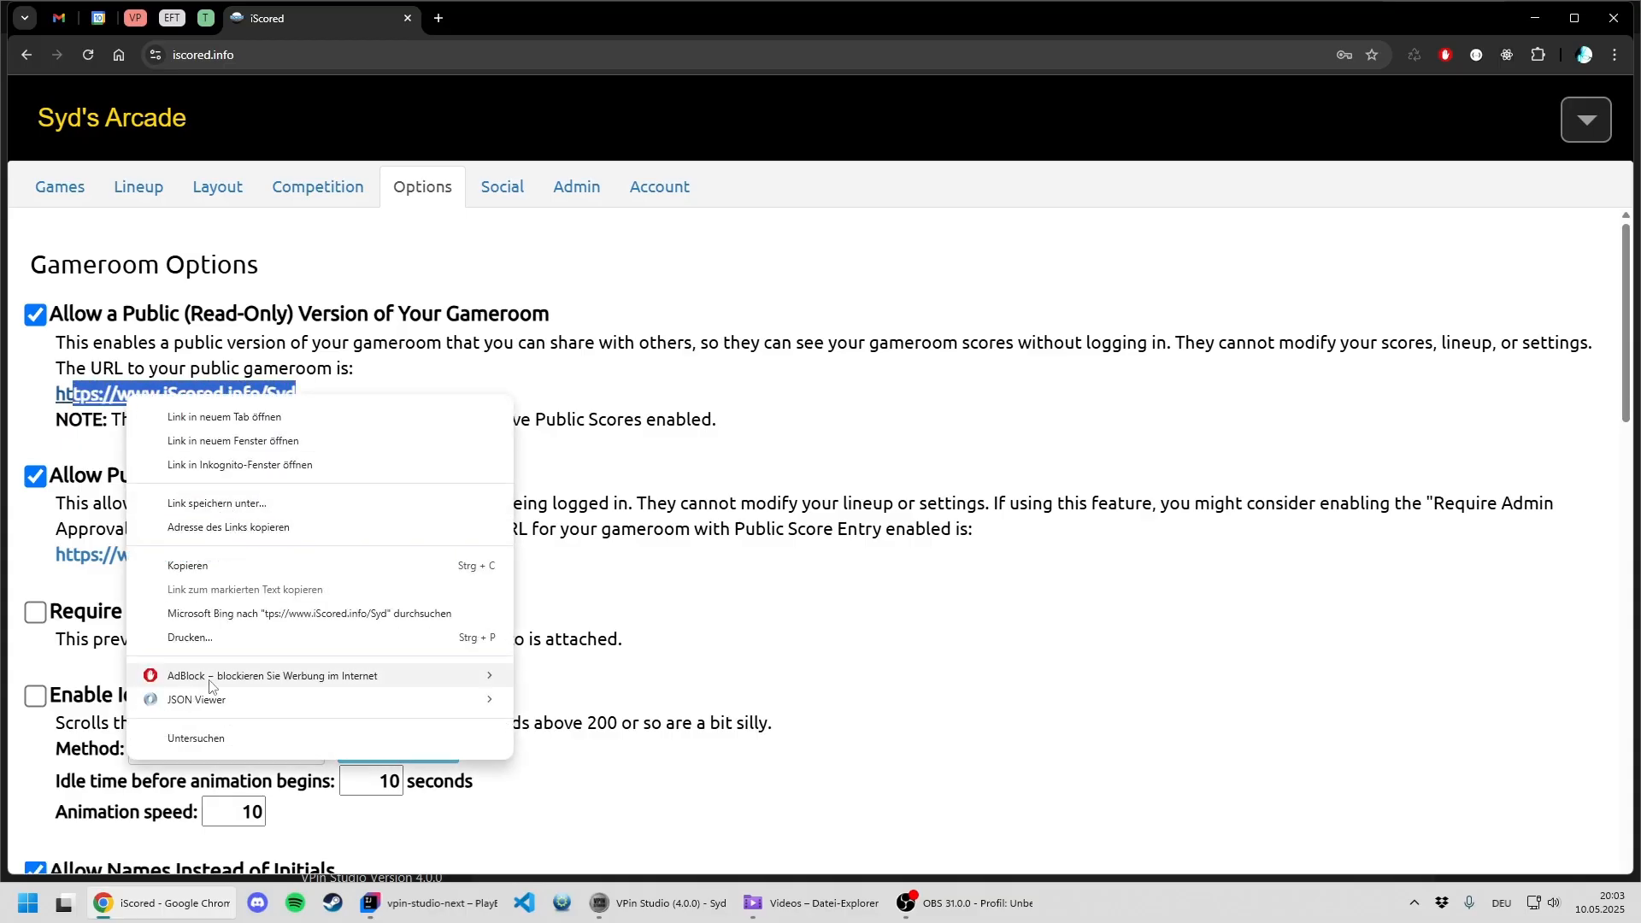
left_click(222, 537)
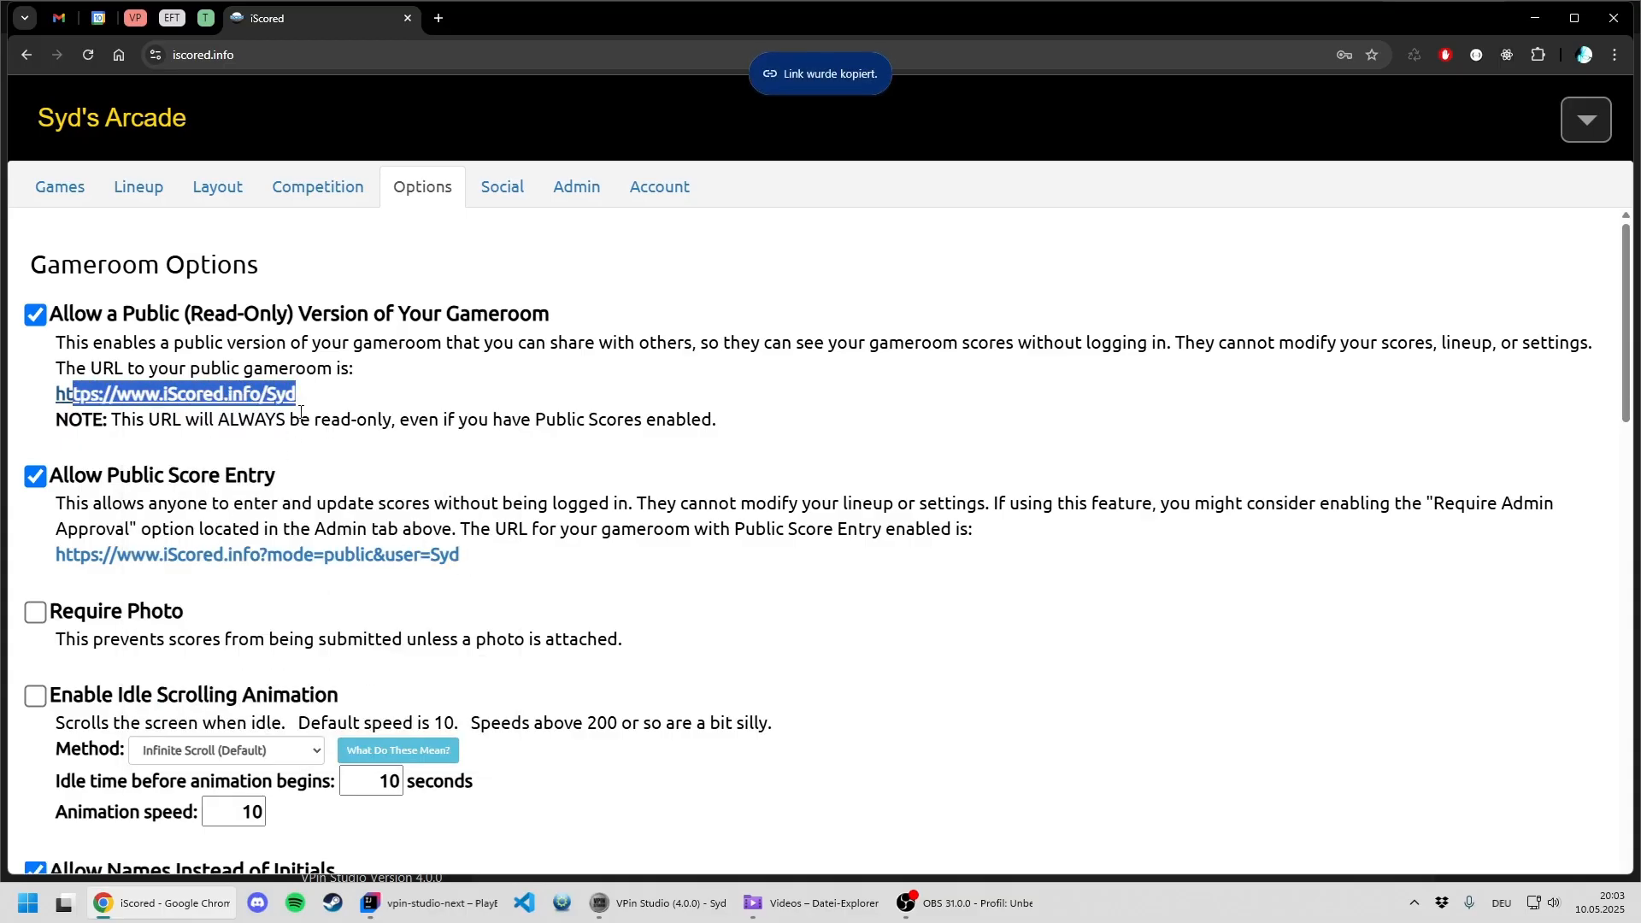
- Enter the copied link as the Game Room URL in VPin Studio, validate it, and disable Auto-Reset Highscores
key("alt+Tab")
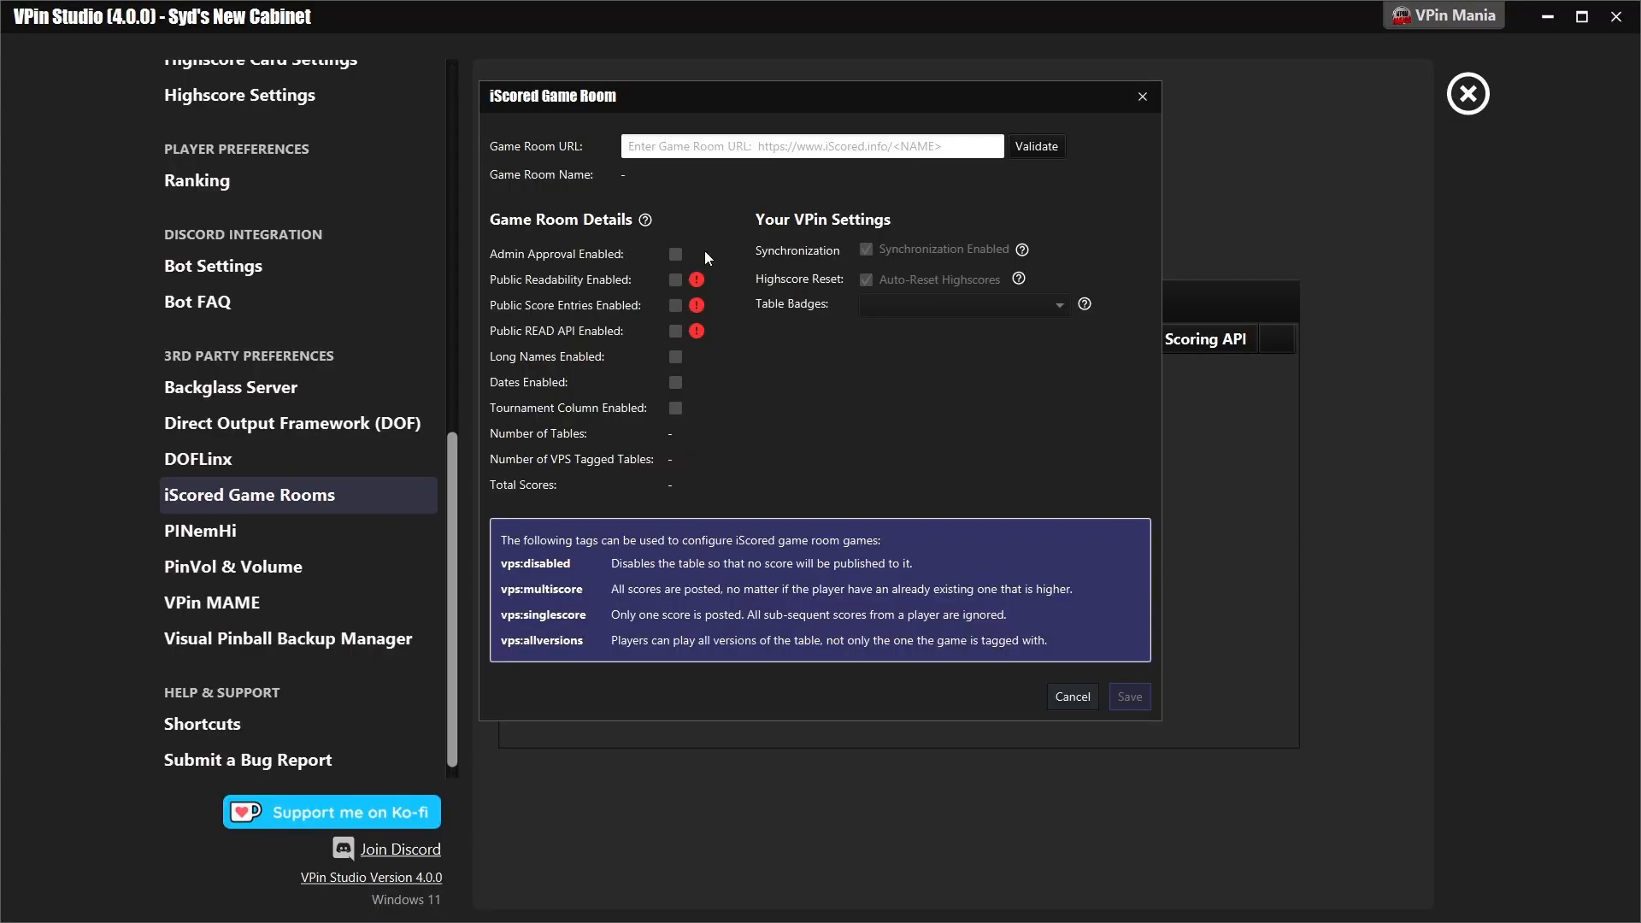
left_click(718, 147)
type("https://www.iscored.info/Syd")
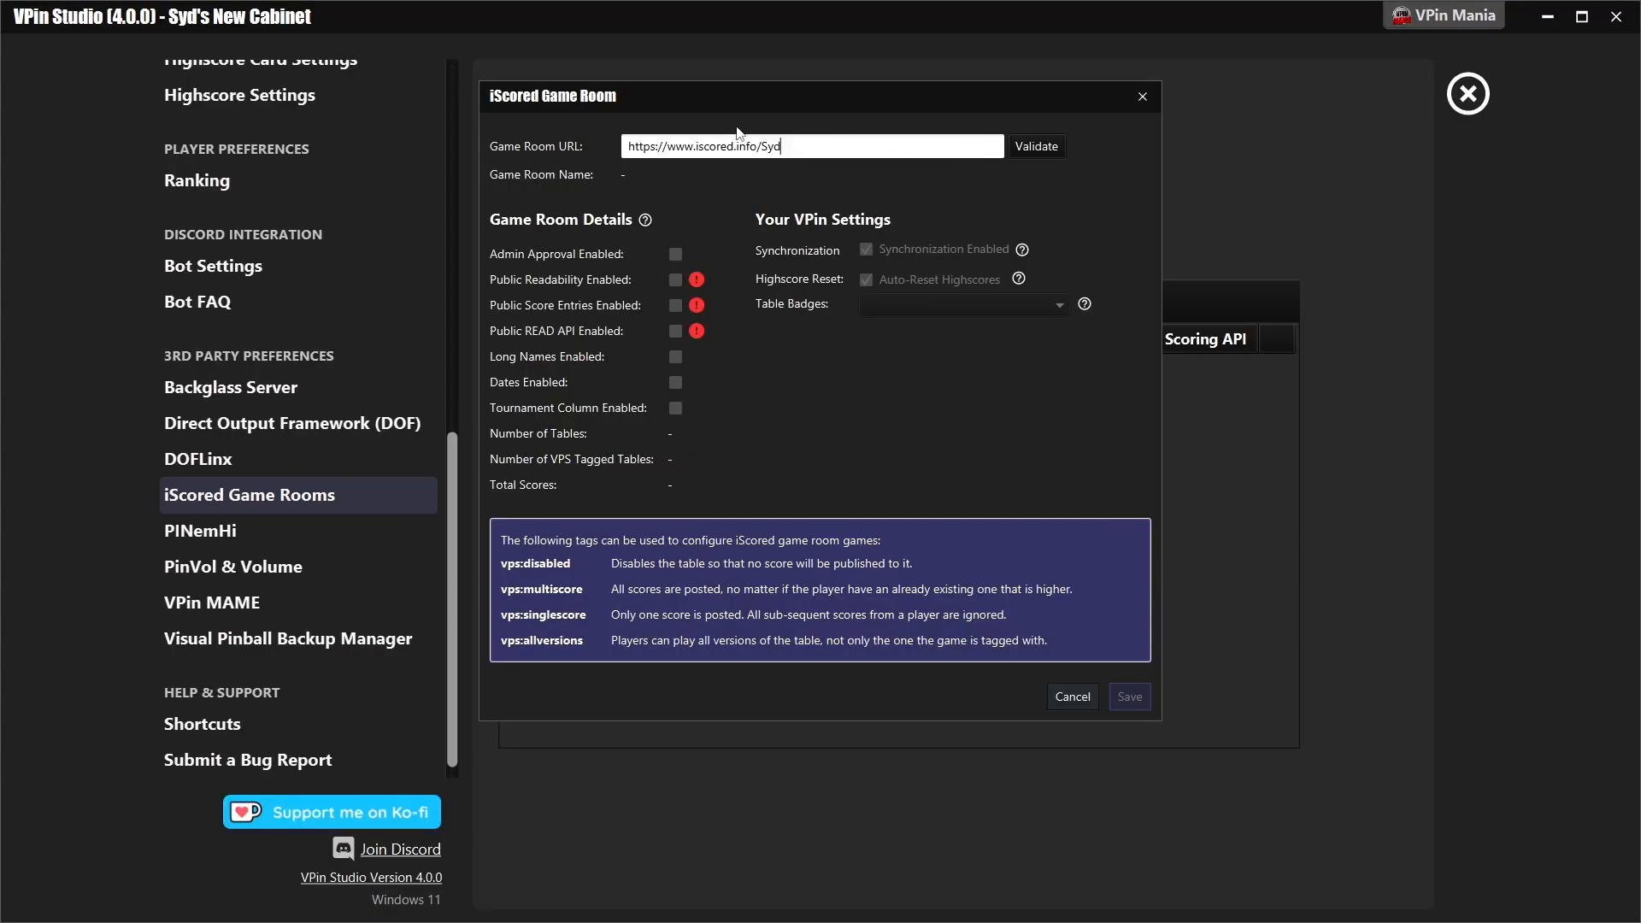
left_click(1039, 147)
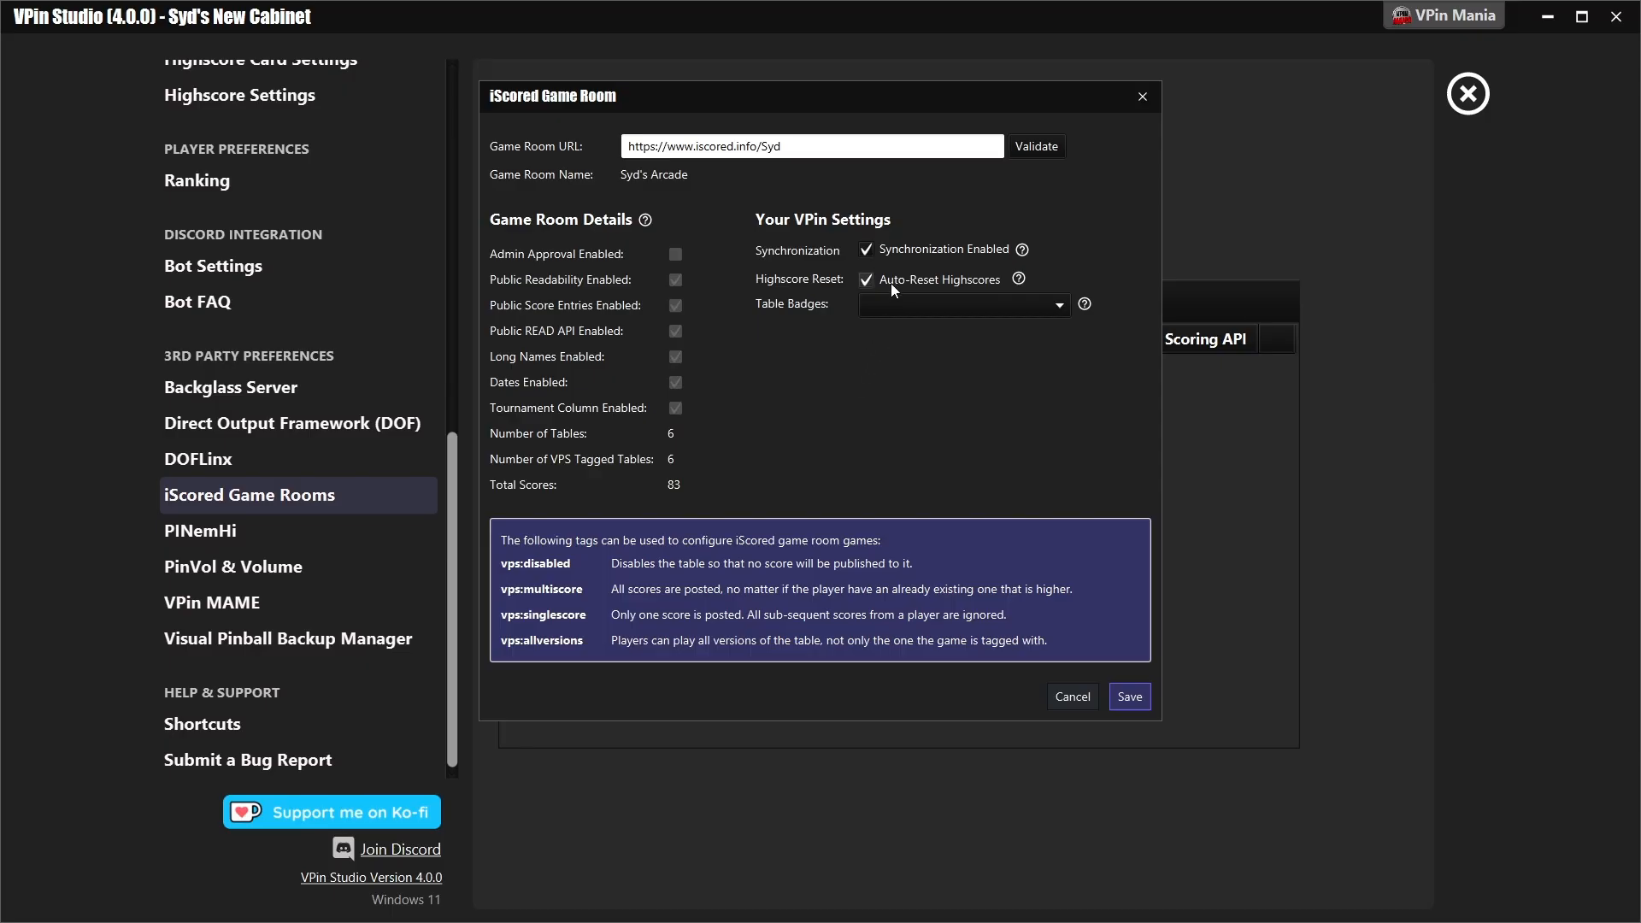
left_click(937, 284)
- Check how the vps:disabled and vps:allVersions tags are used on The Addams Family in the iScored lineup
key("alt+Tab")
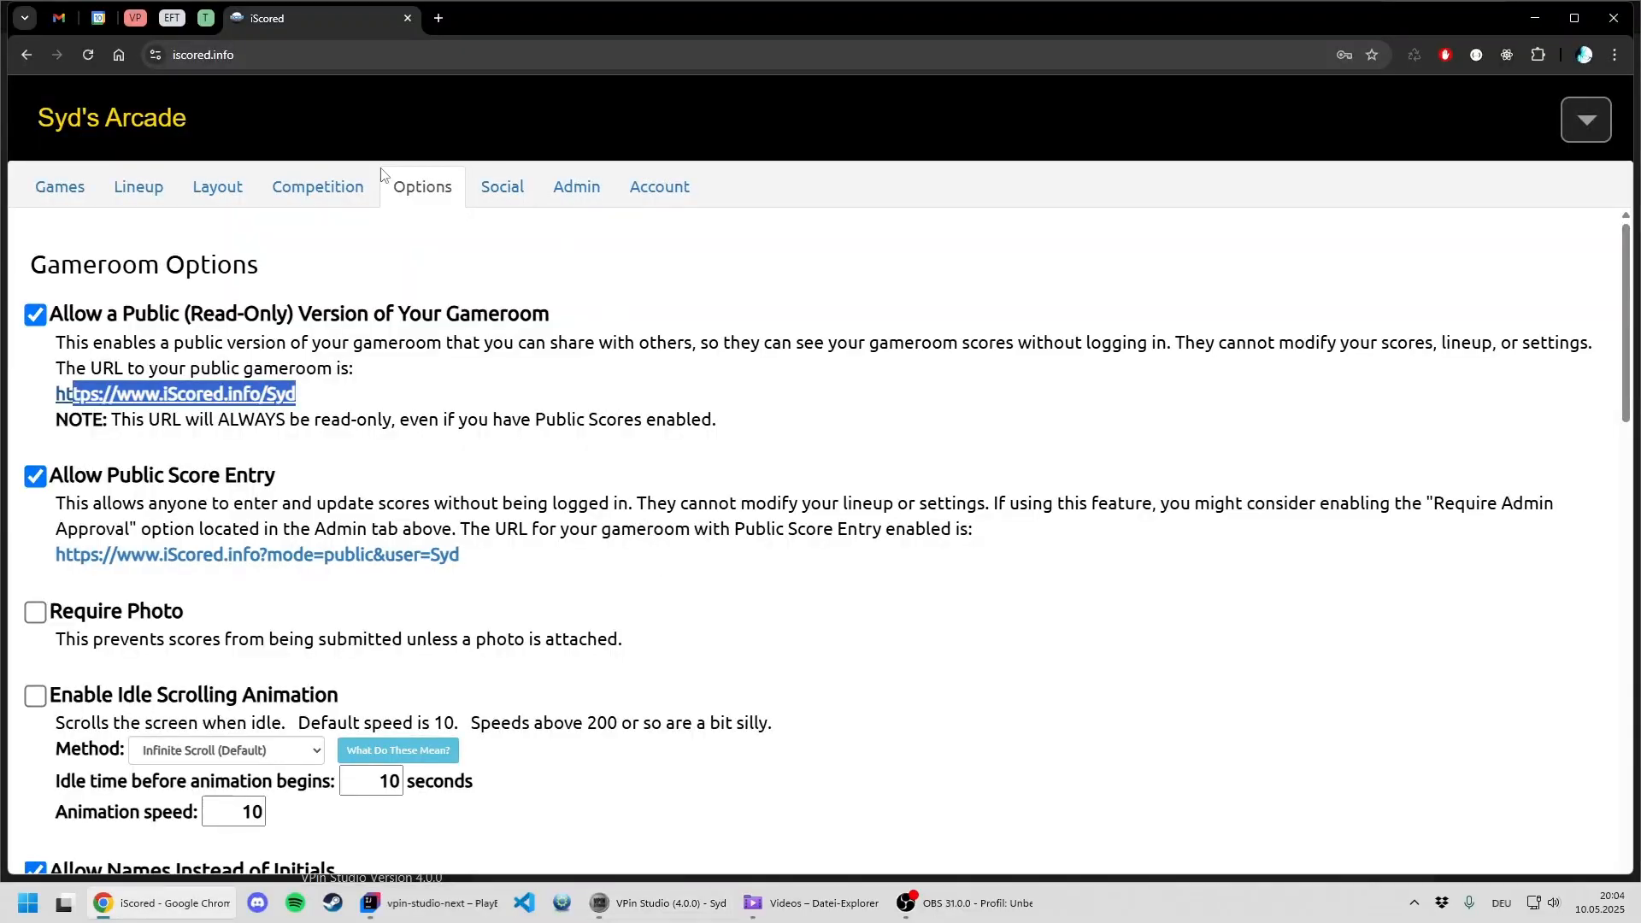
left_click(138, 186)
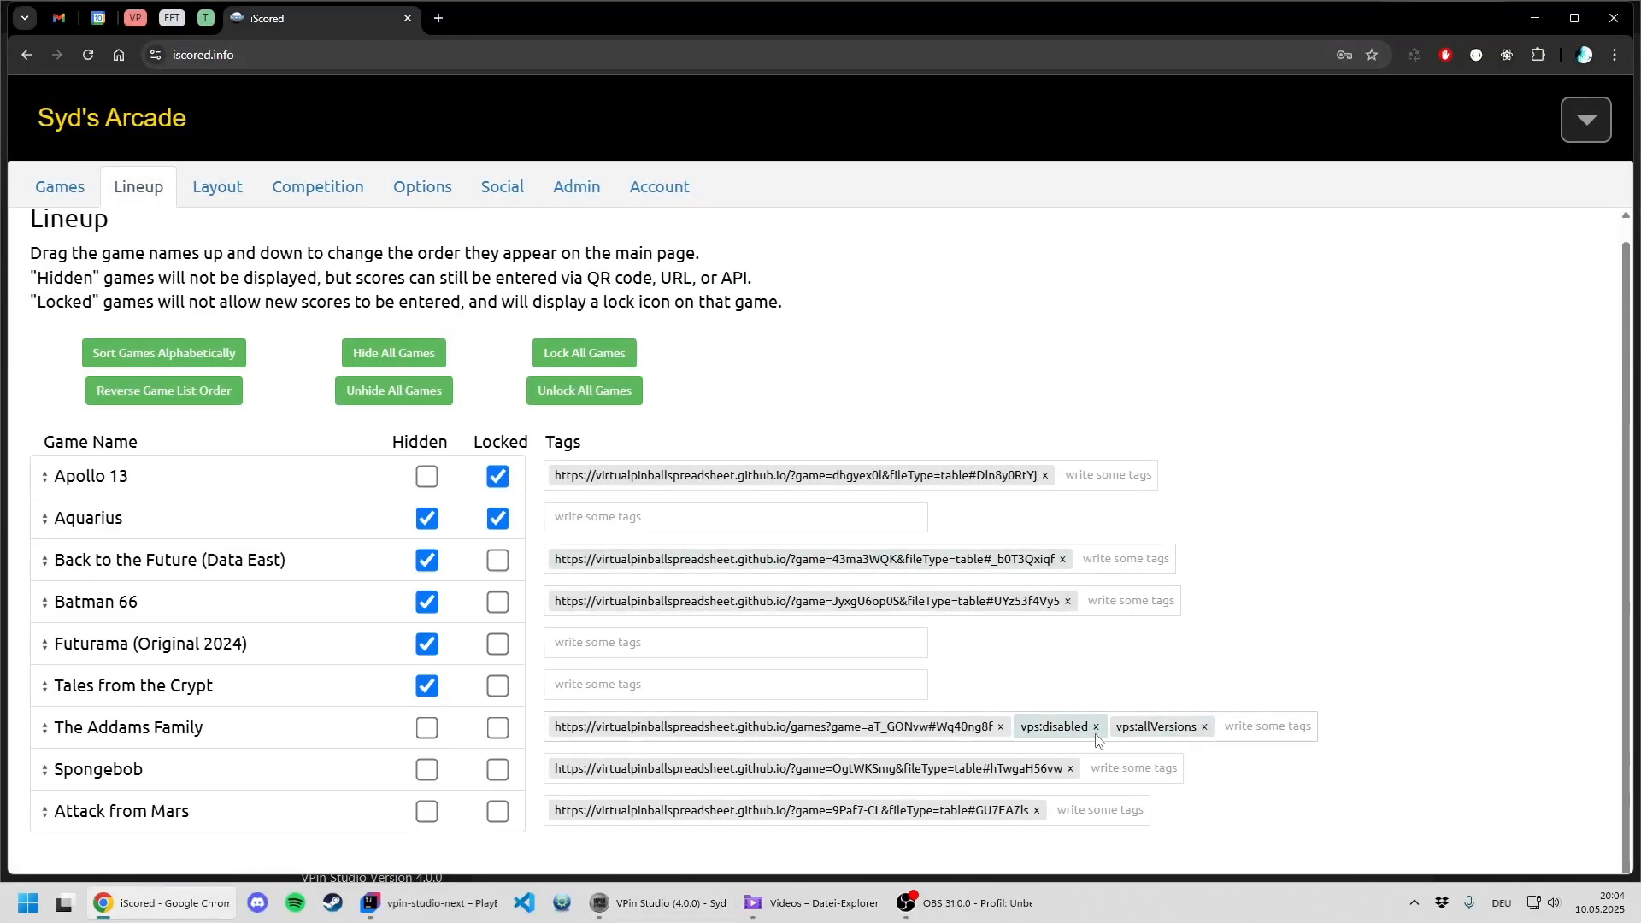
key("alt+Tab")
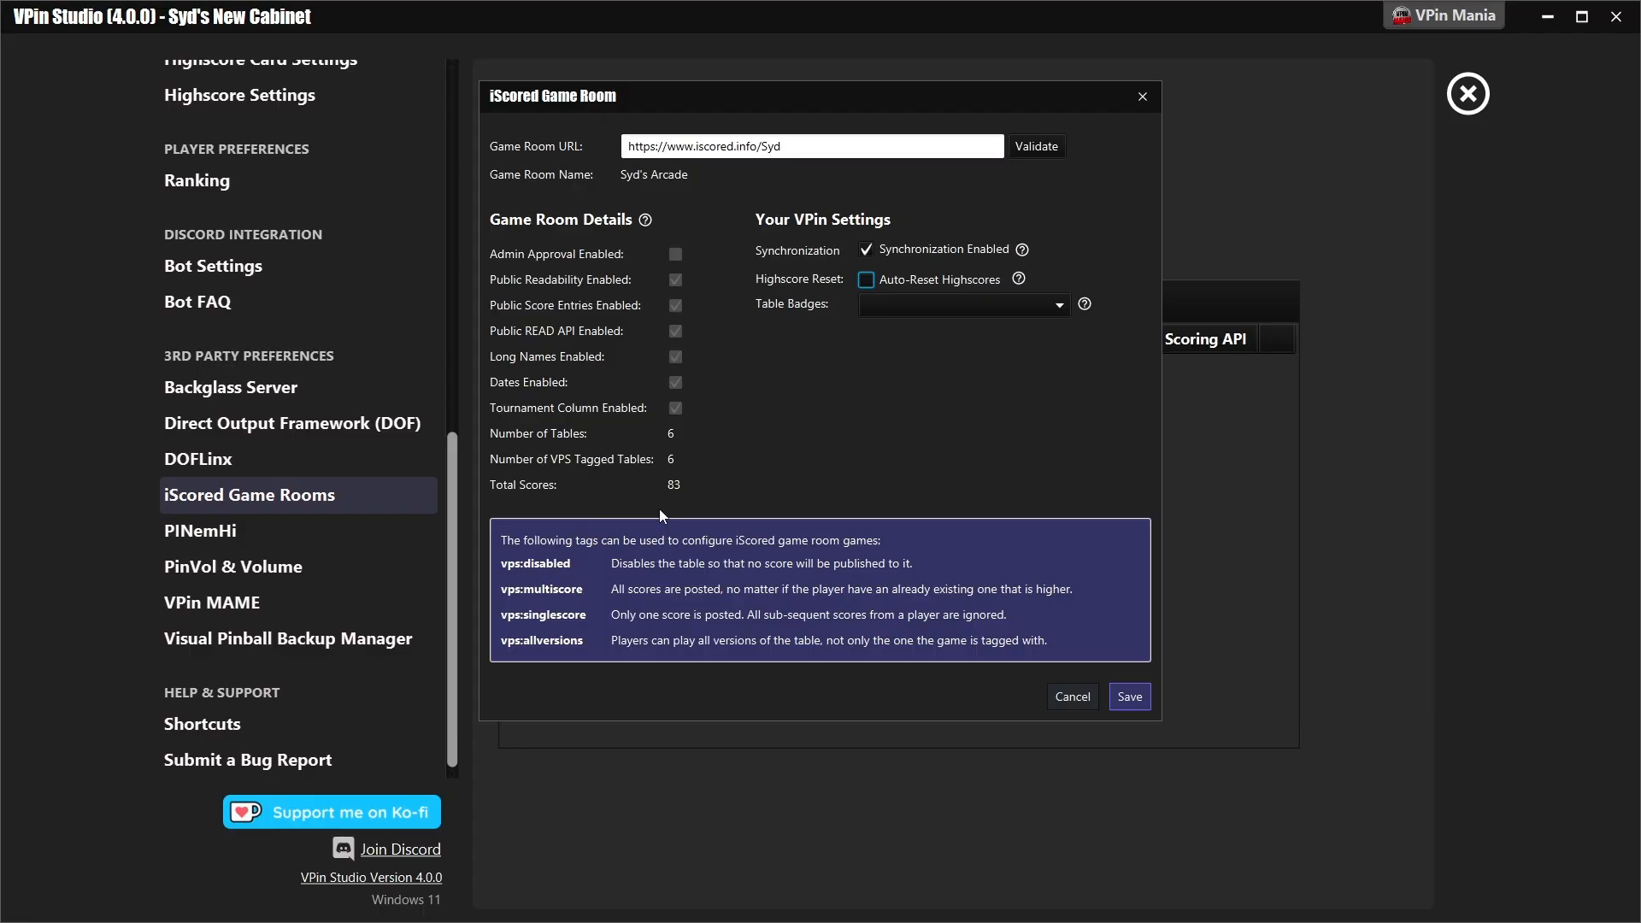
- Save the new iScored game room and leave the preferences for the competitions section
left_click(1123, 700)
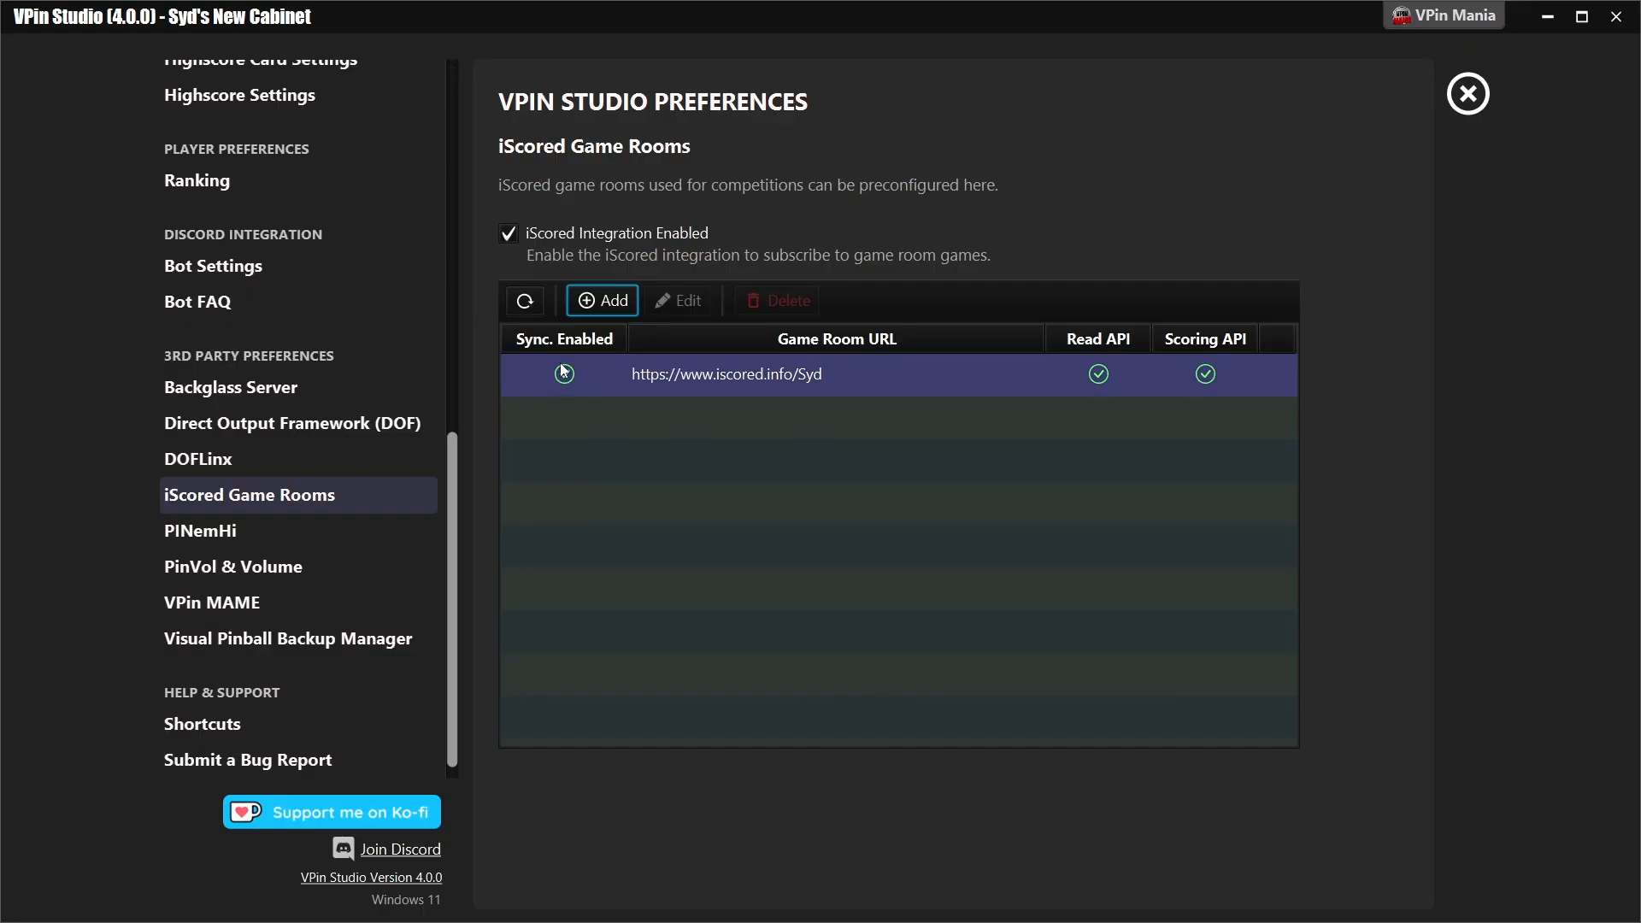
left_click(1466, 95)
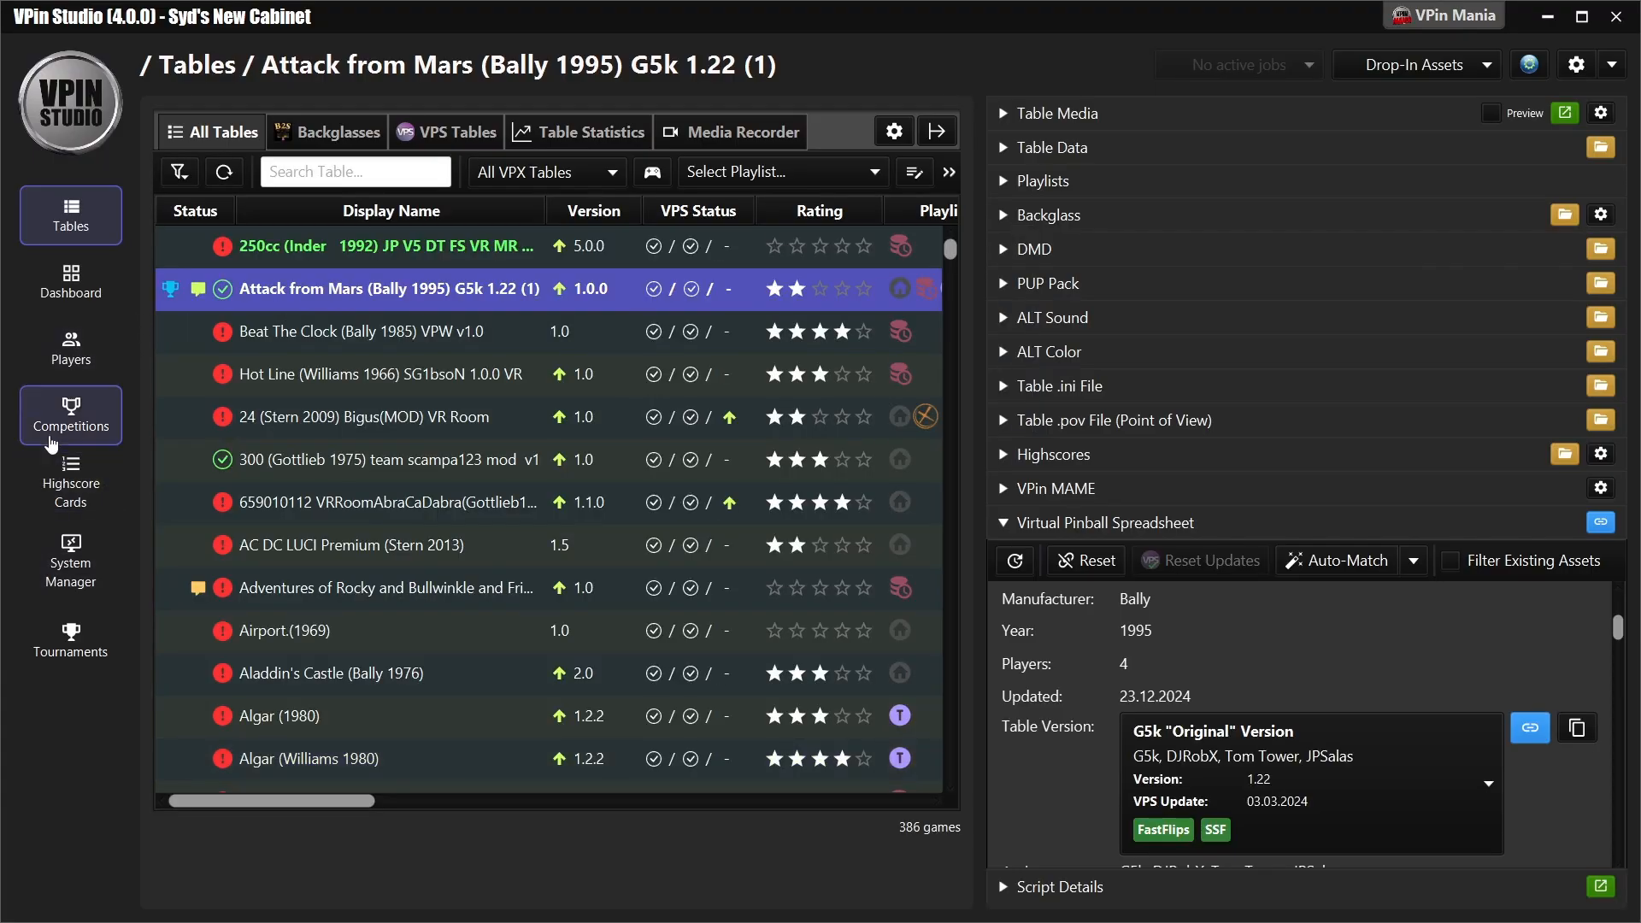
left_click(58, 412)
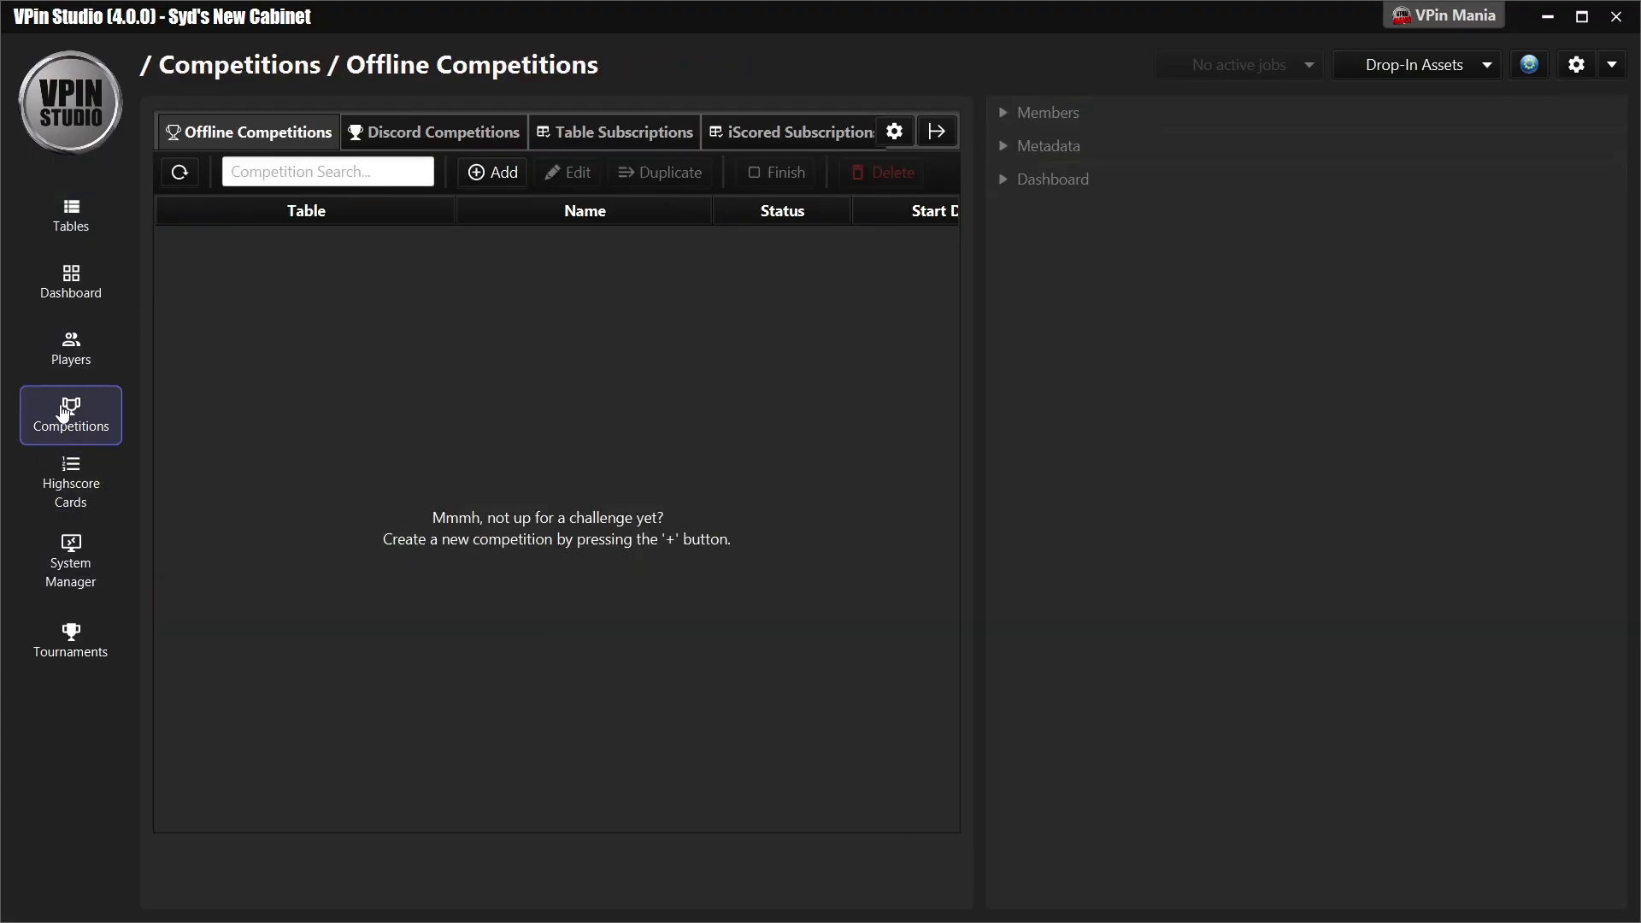
- Open the iScored subscriptions and hide the details sidebar to show the list at full width
left_click(760, 130)
left_click(937, 131)
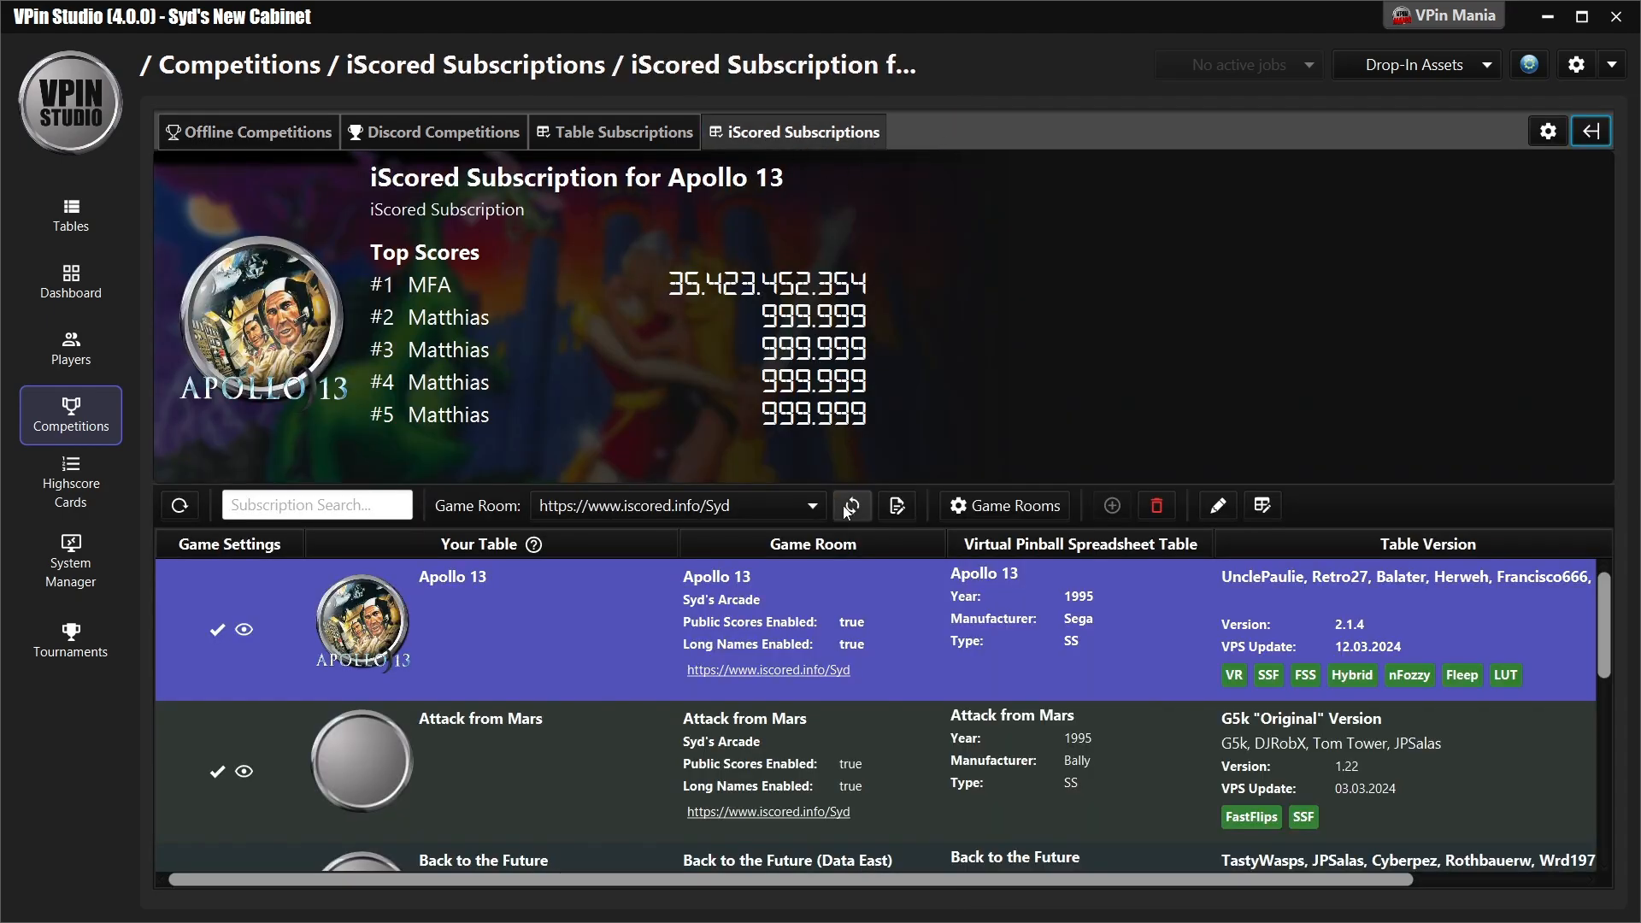
mouse_move(1607, 608)
left_mouse_down()
mouse_move(1630, 742)
mouse_move(1621, 607)
left_mouse_up()
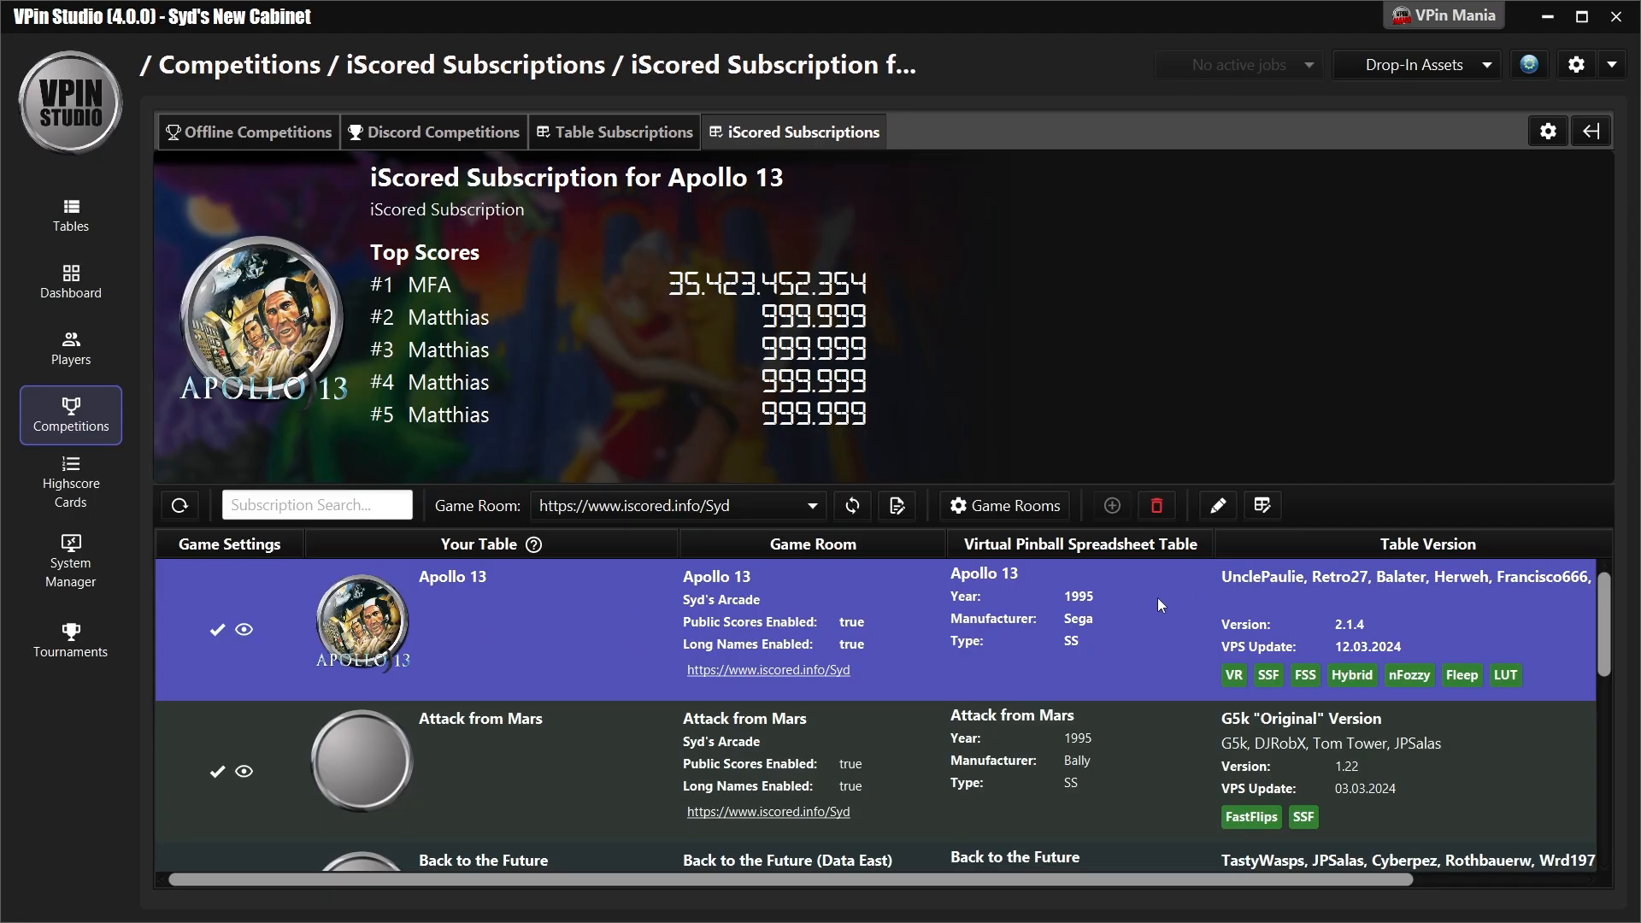
- Check the delete confirmation for the Apollo 13 subscription without deleting it, and check the Syd game room's synchronization setting in the preferences
left_click(1156, 506)
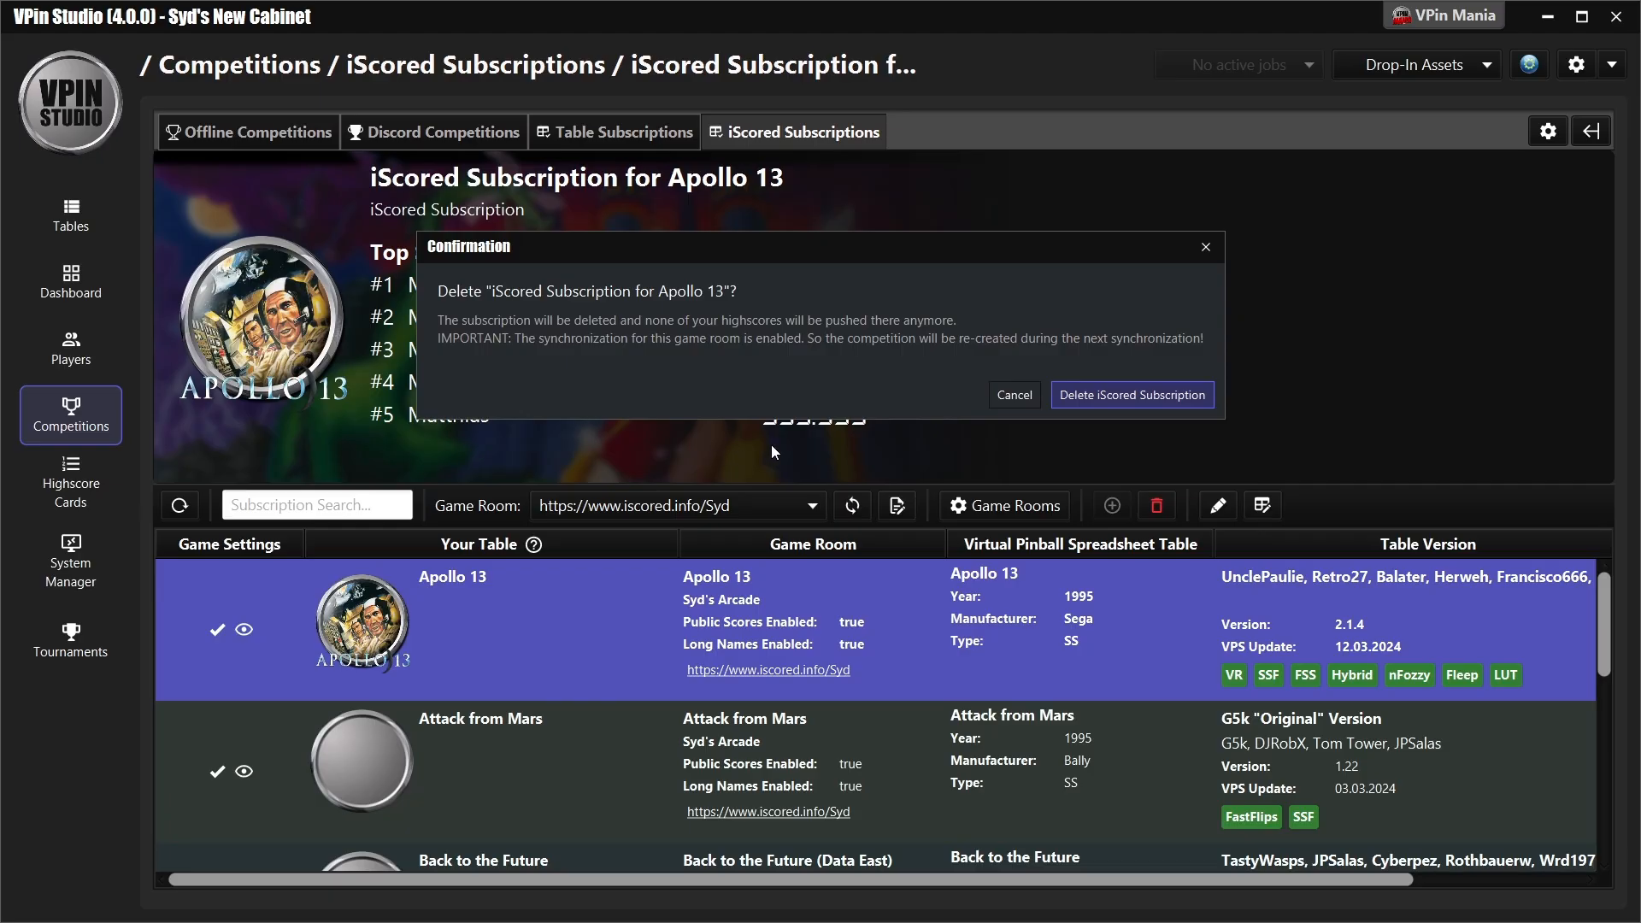
left_click(1014, 394)
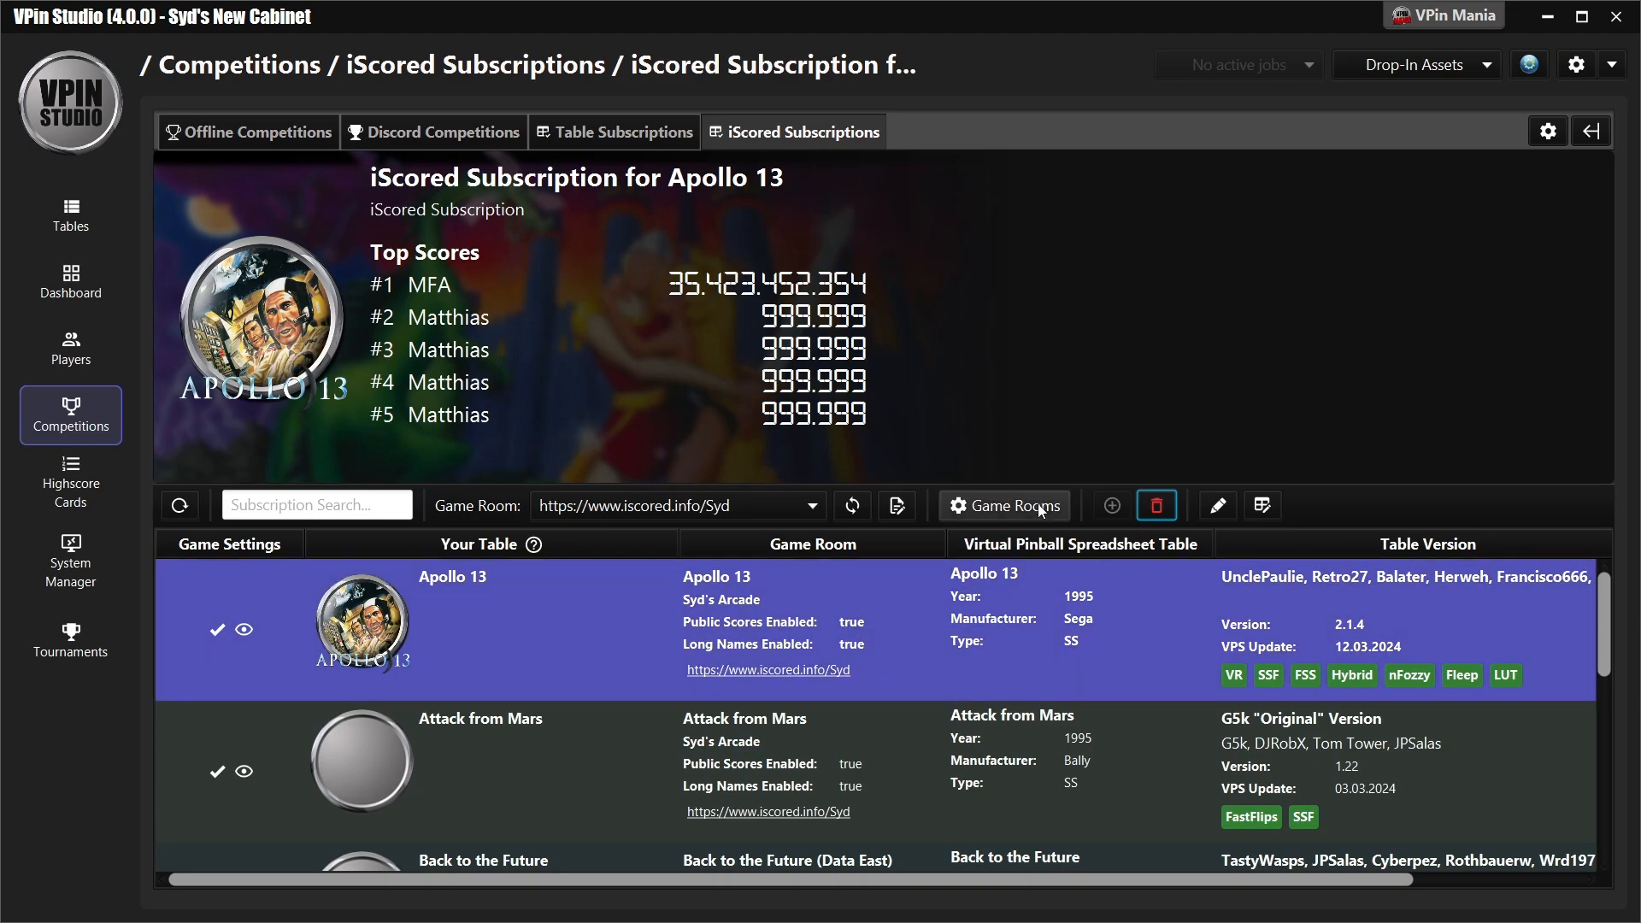
left_click(1034, 505)
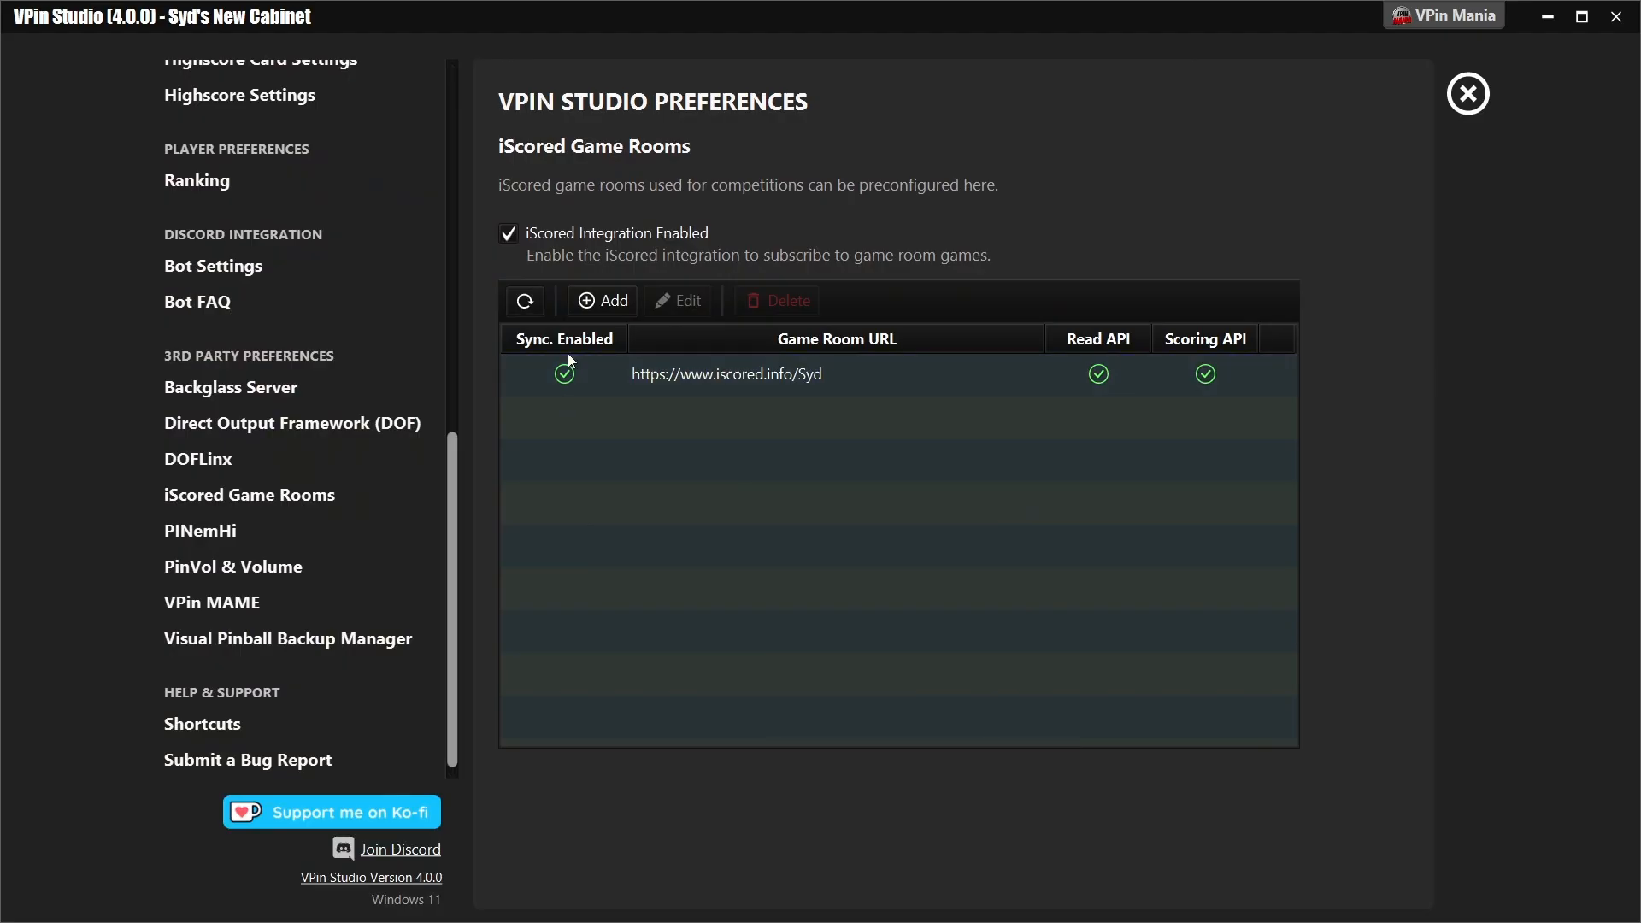
left_click(542, 368)
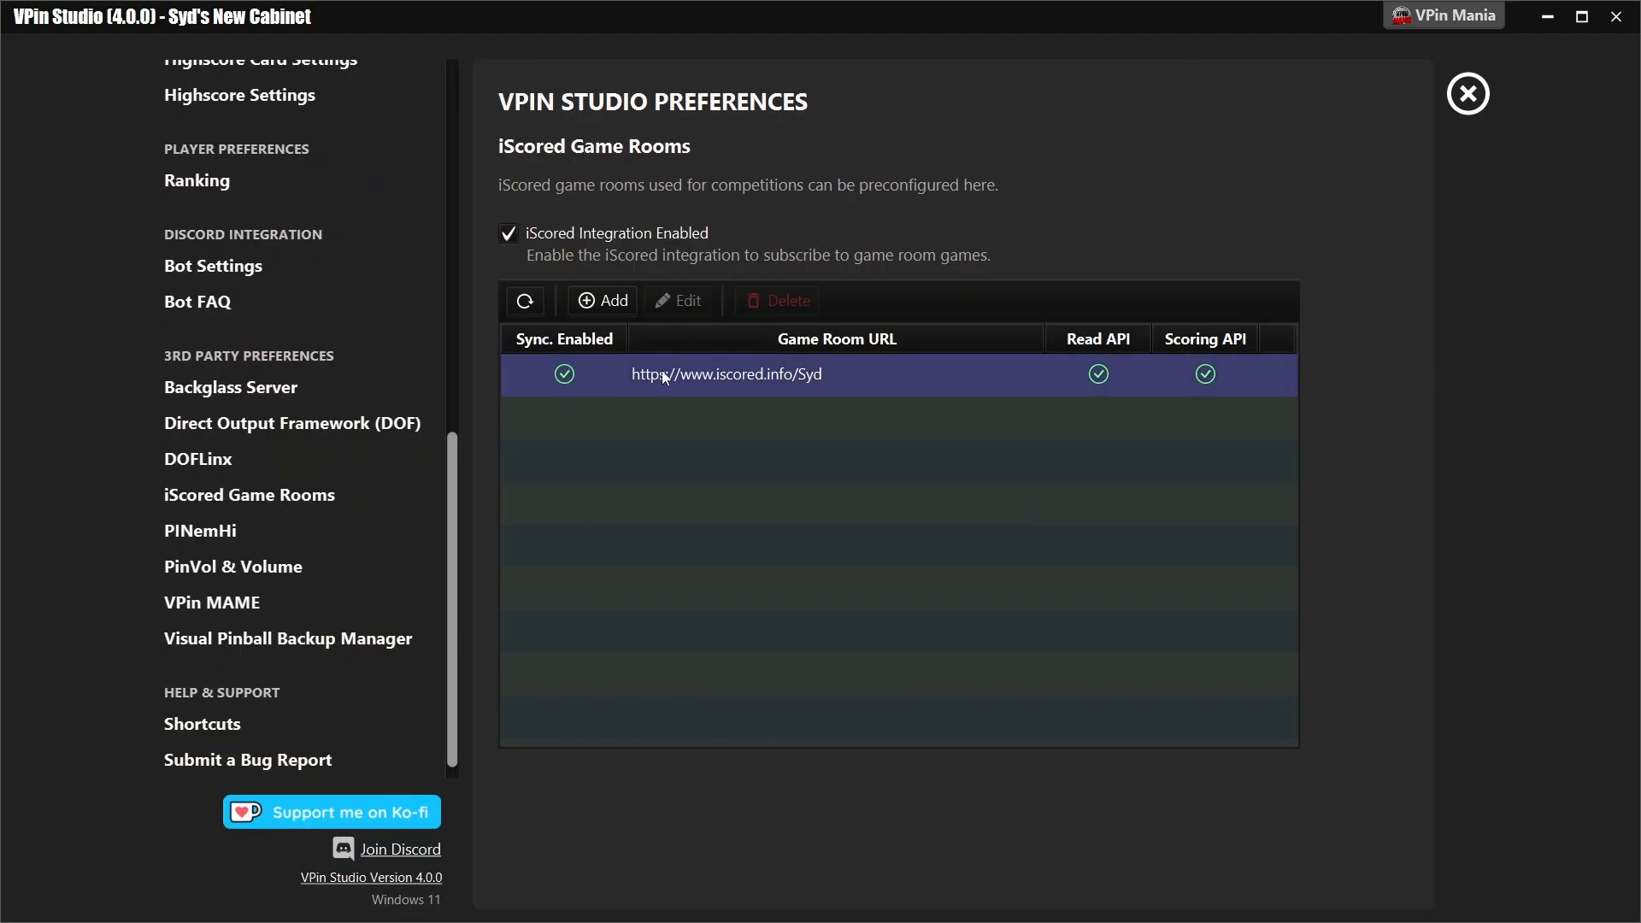
left_click(1468, 94)
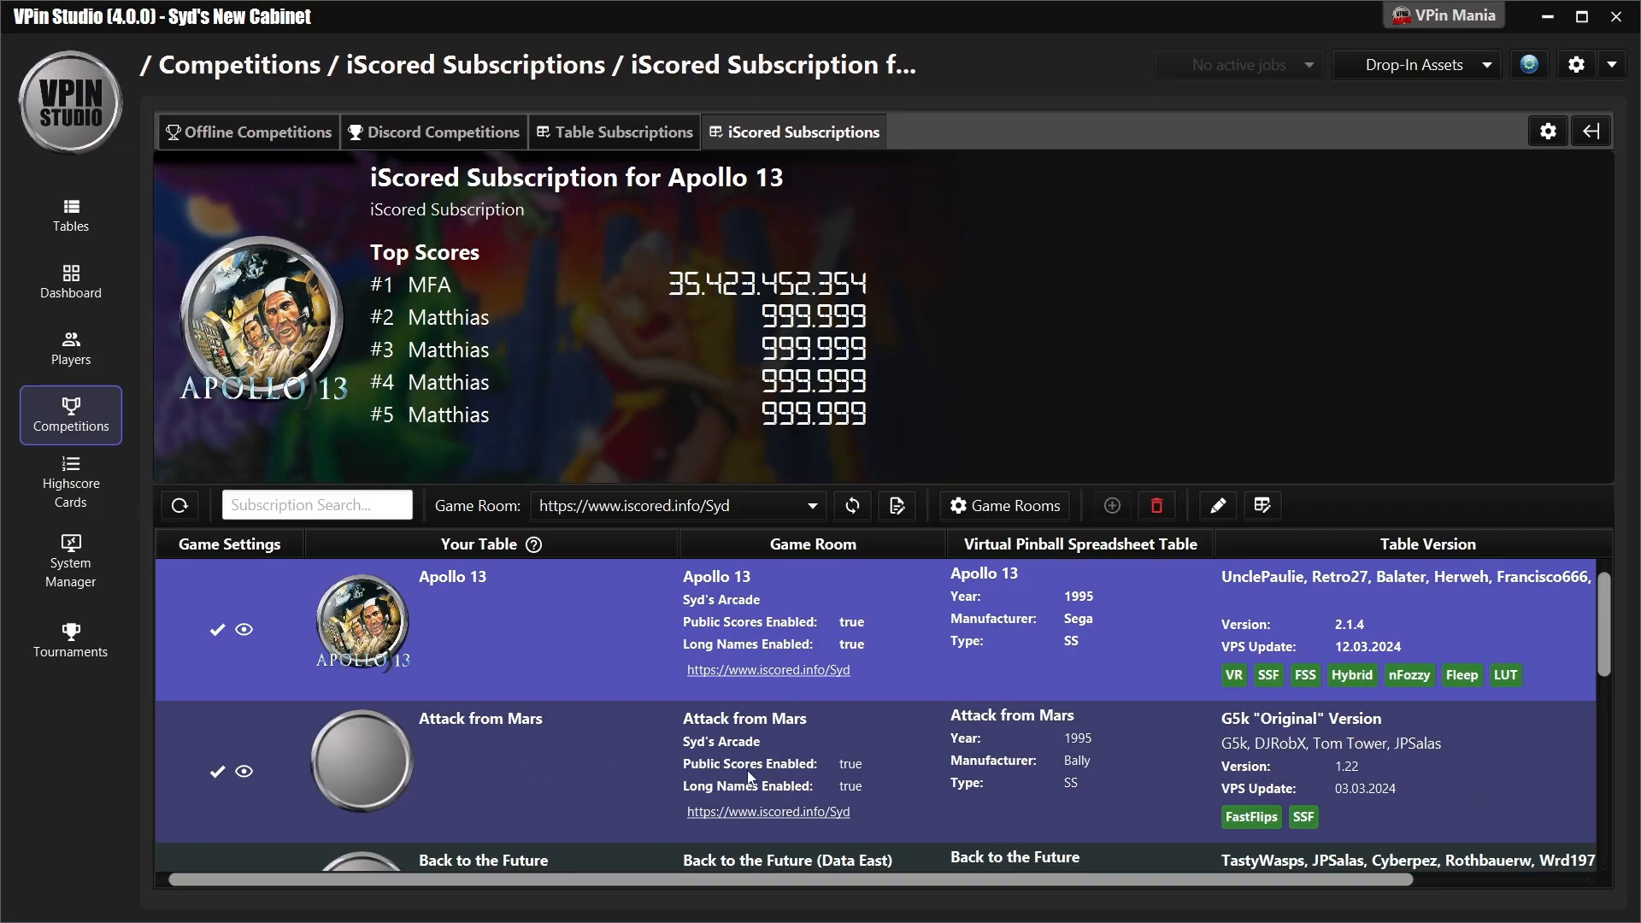
- Look through the subscribed games and follow the competition marker of Attack from Mars in the table overview to the iScored subscriptions
scroll(659, 740, "down", 2)
scroll(527, 684, "up", 1)
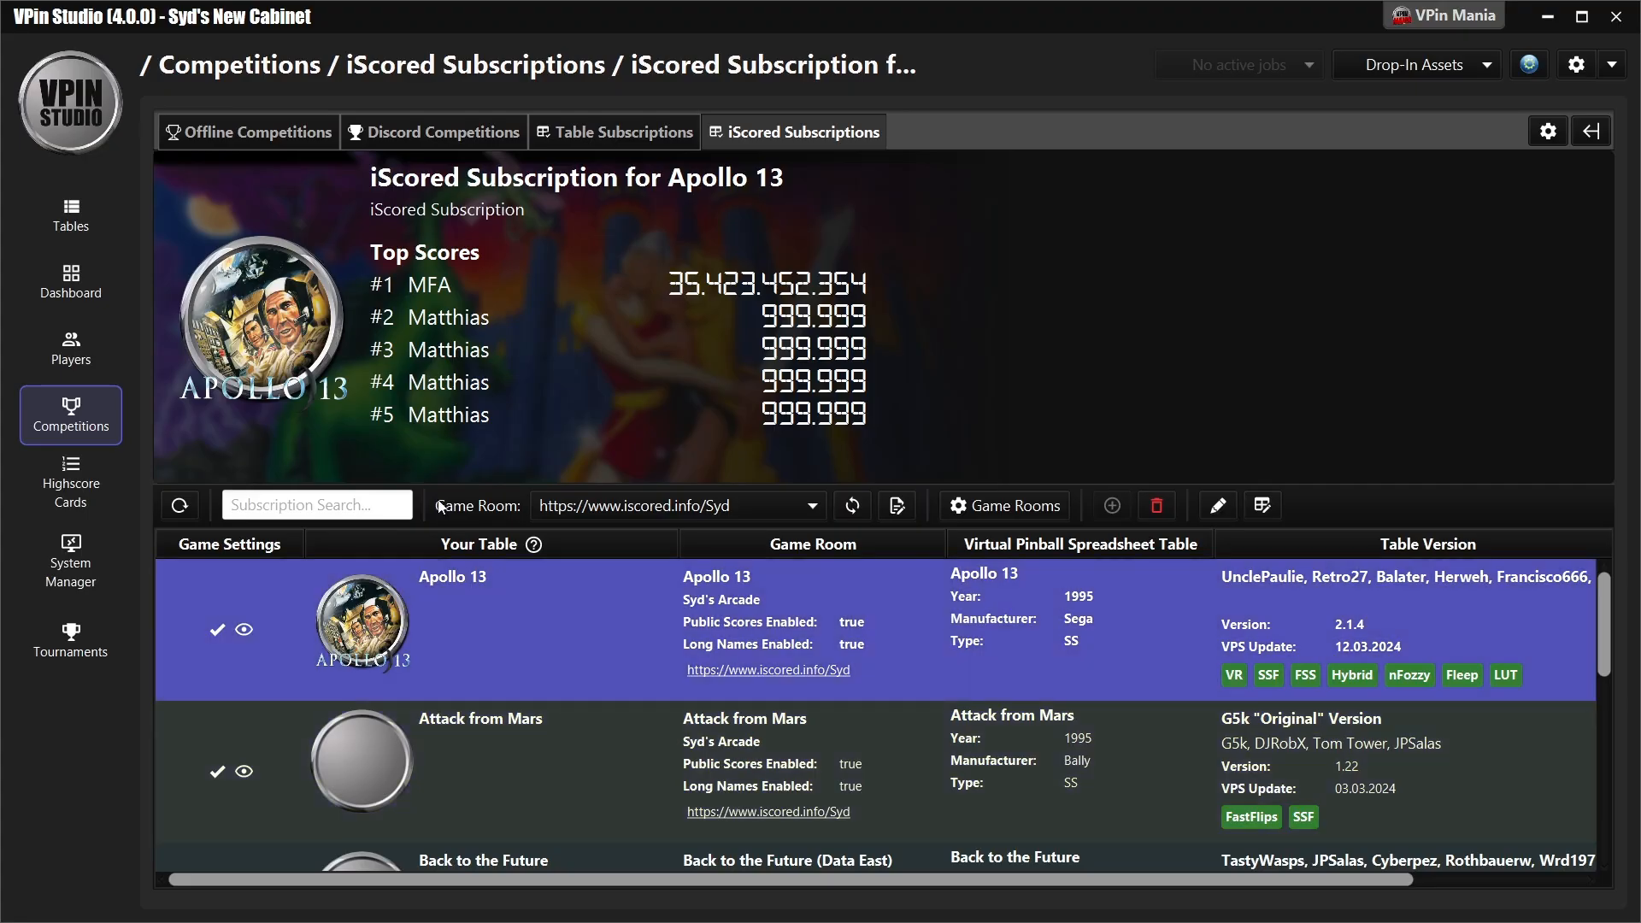
left_click(70, 229)
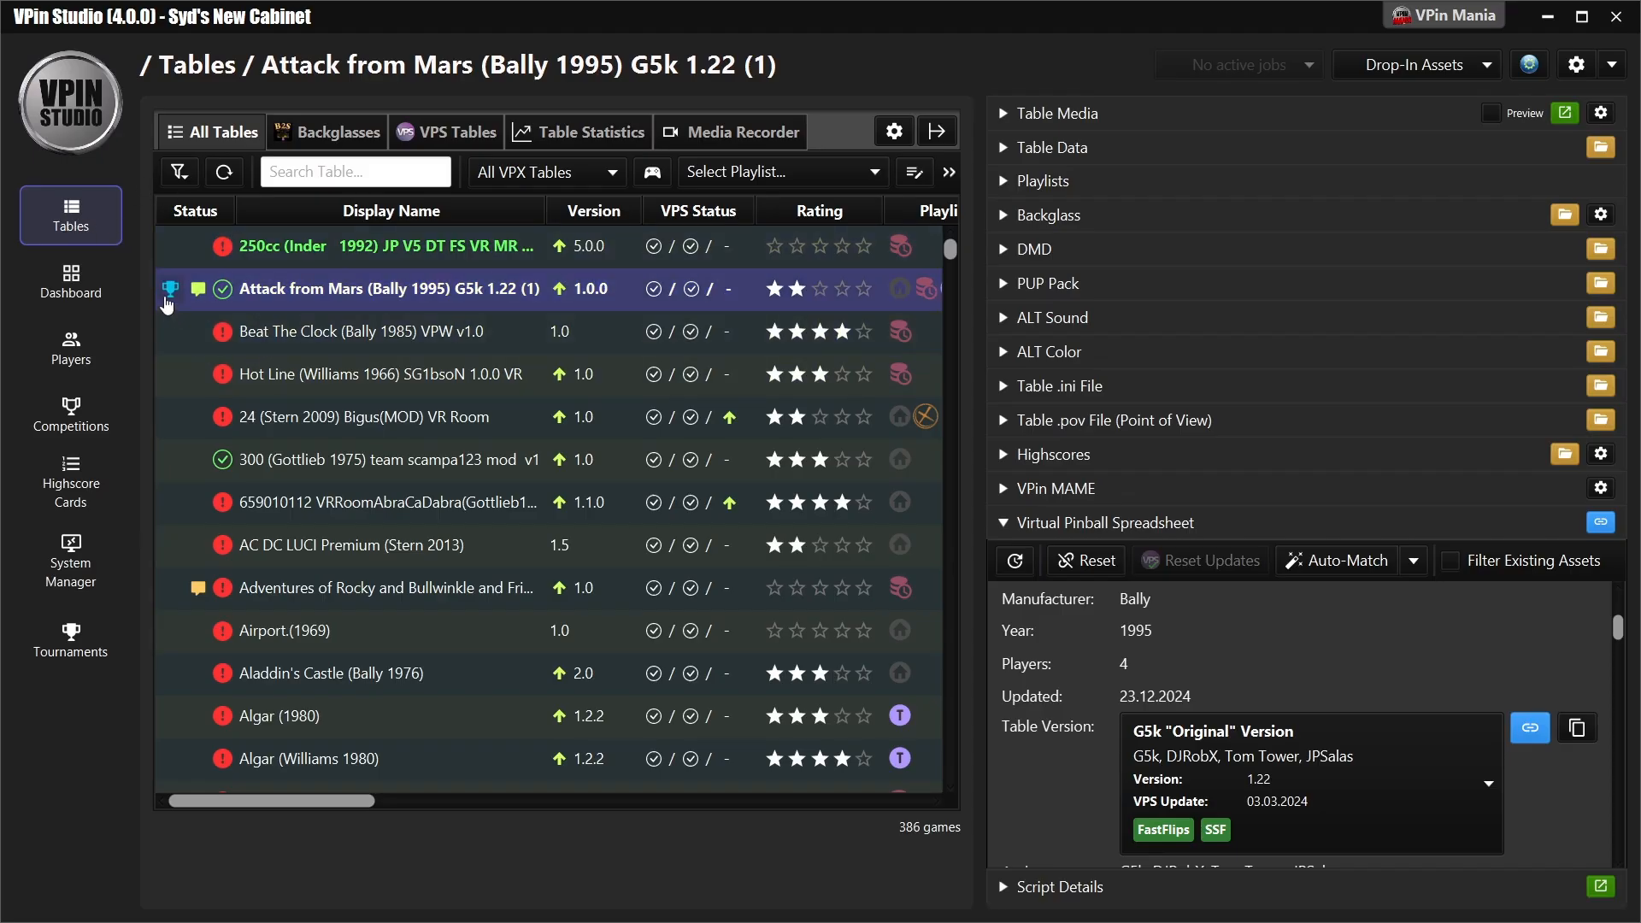
mouse_move(167, 305)
left_click(169, 295)
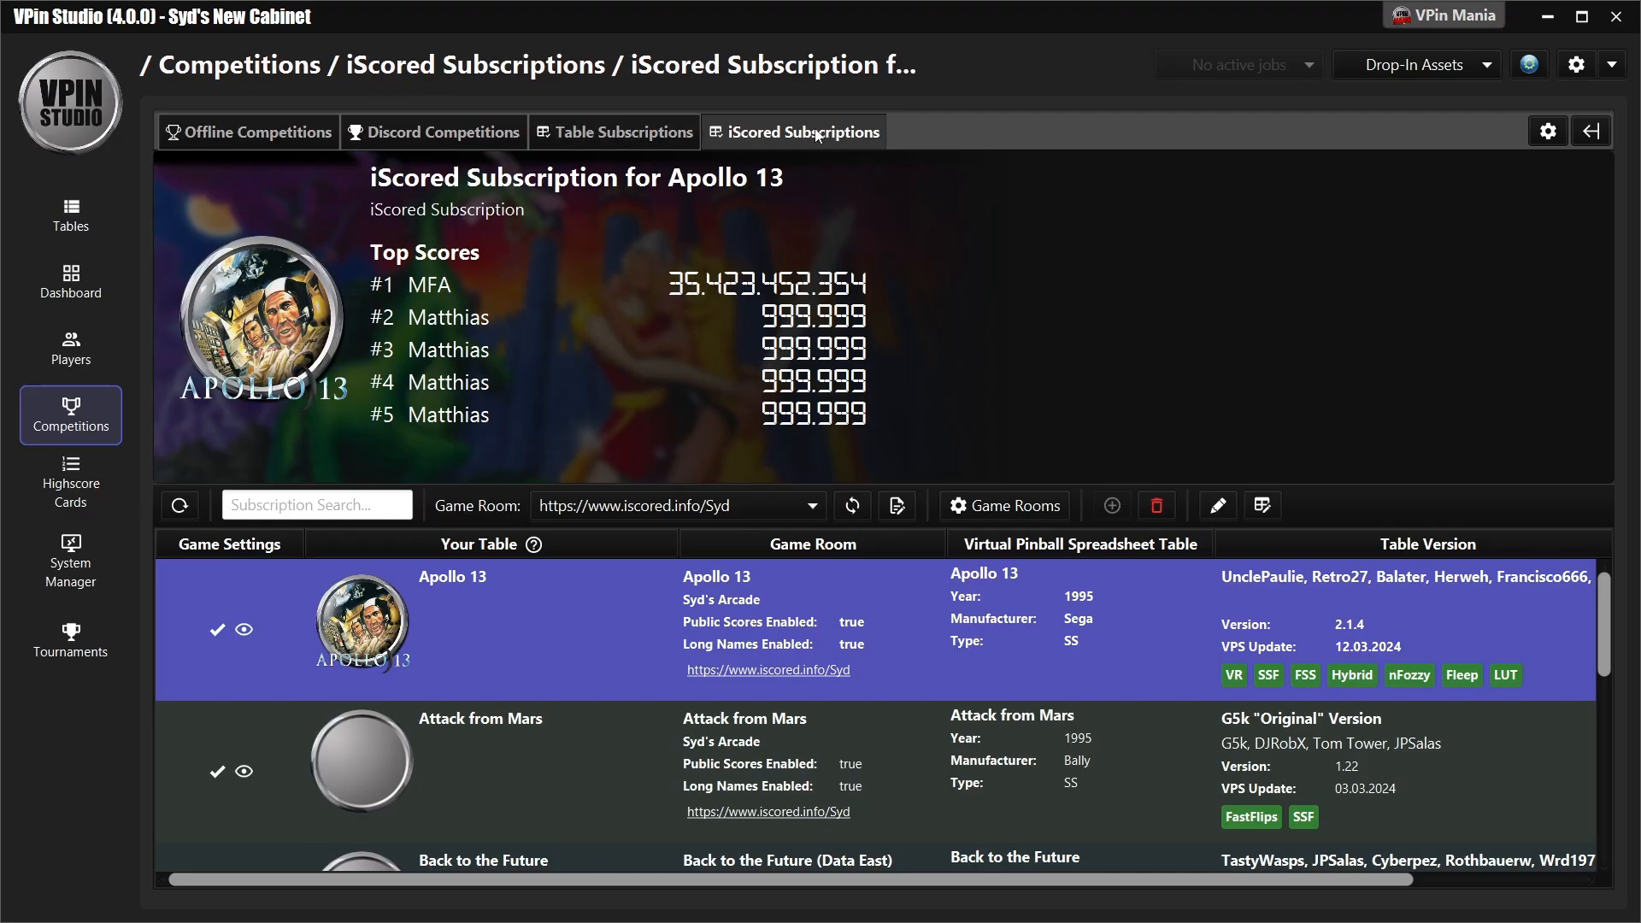
- Return to the table overview, expand the playlists of Attack from Mars, and open the Playlist Manager
left_click(71, 229)
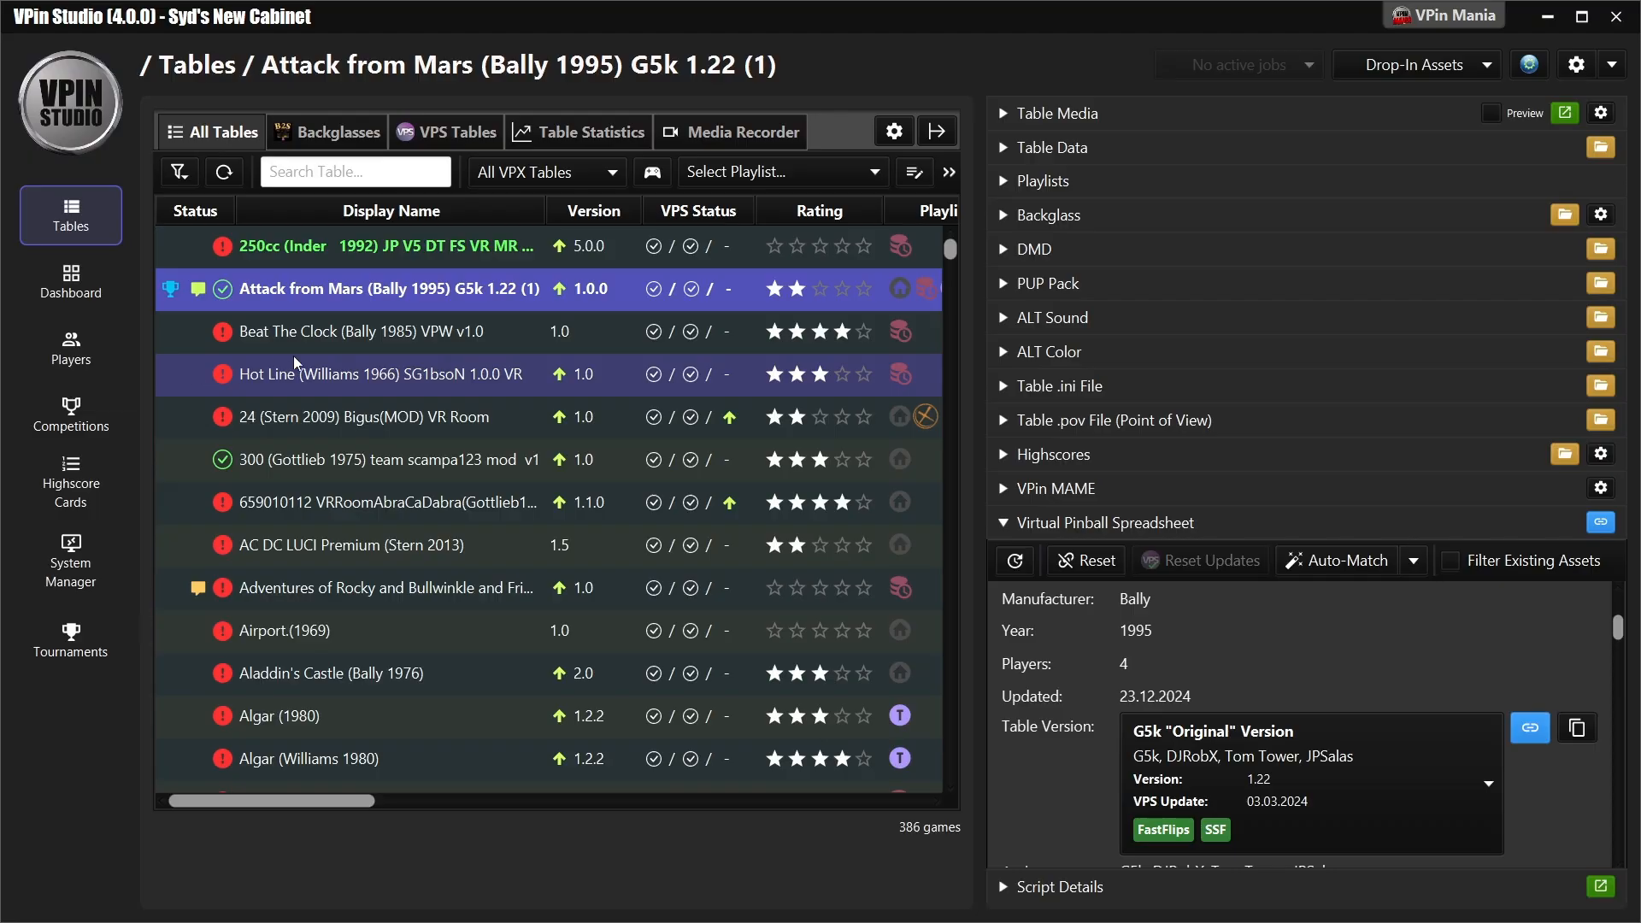
left_click(1030, 186)
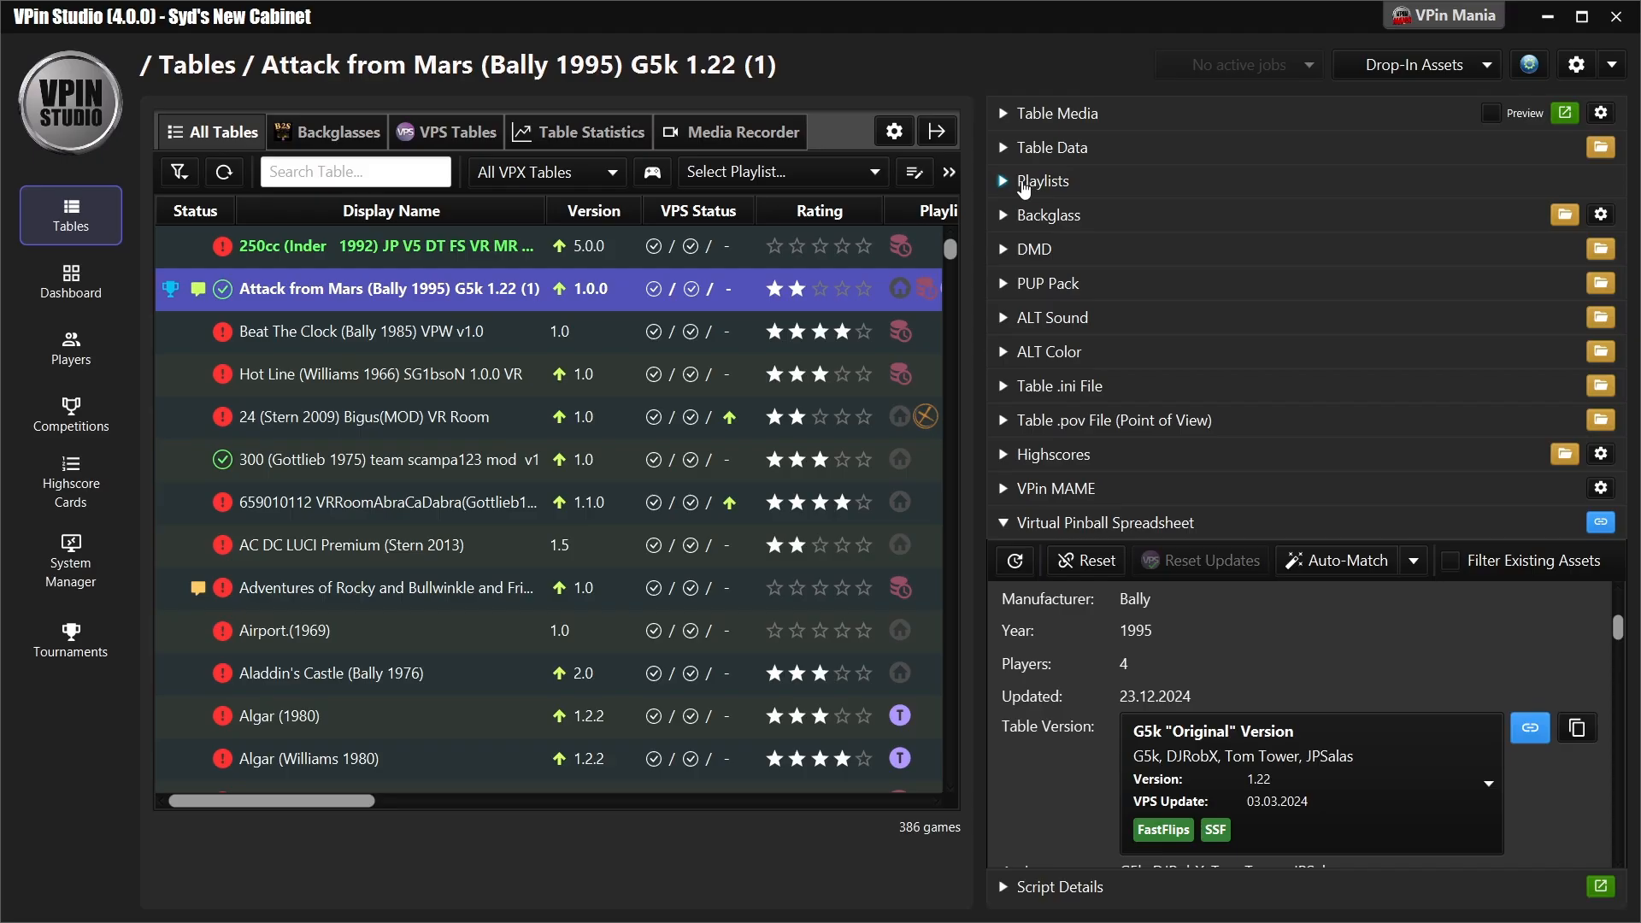
left_click(915, 173)
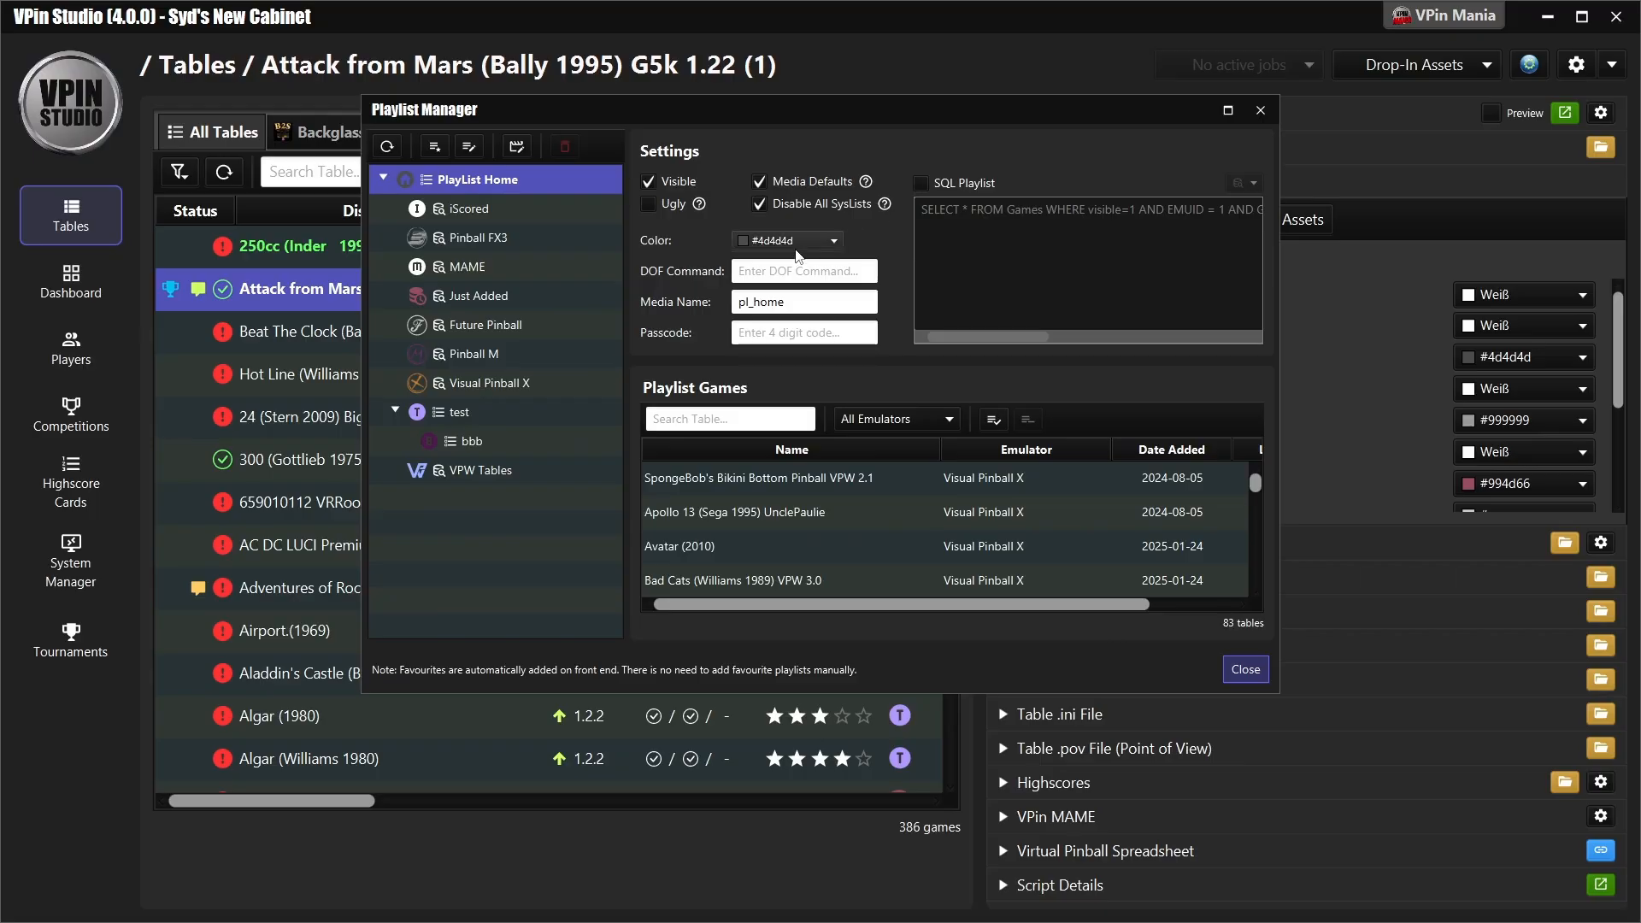
- Examine the iScored playlist's SQL templates, including All iScored competed tables, and its games, and close the Playlist Manager
left_click(485, 209)
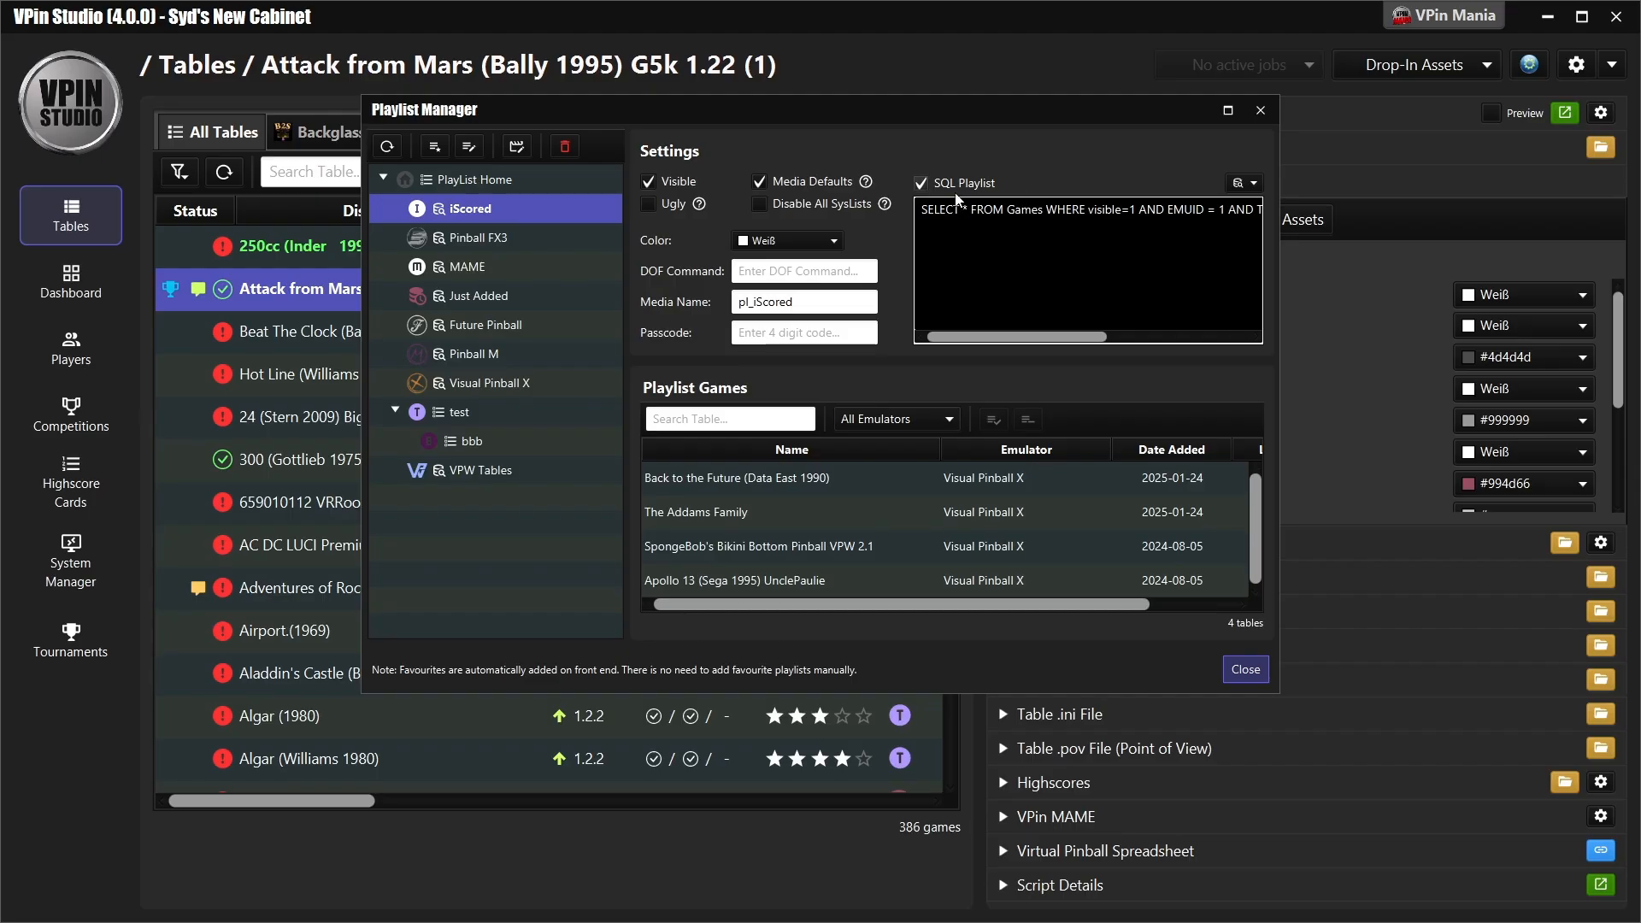
left_click(1253, 183)
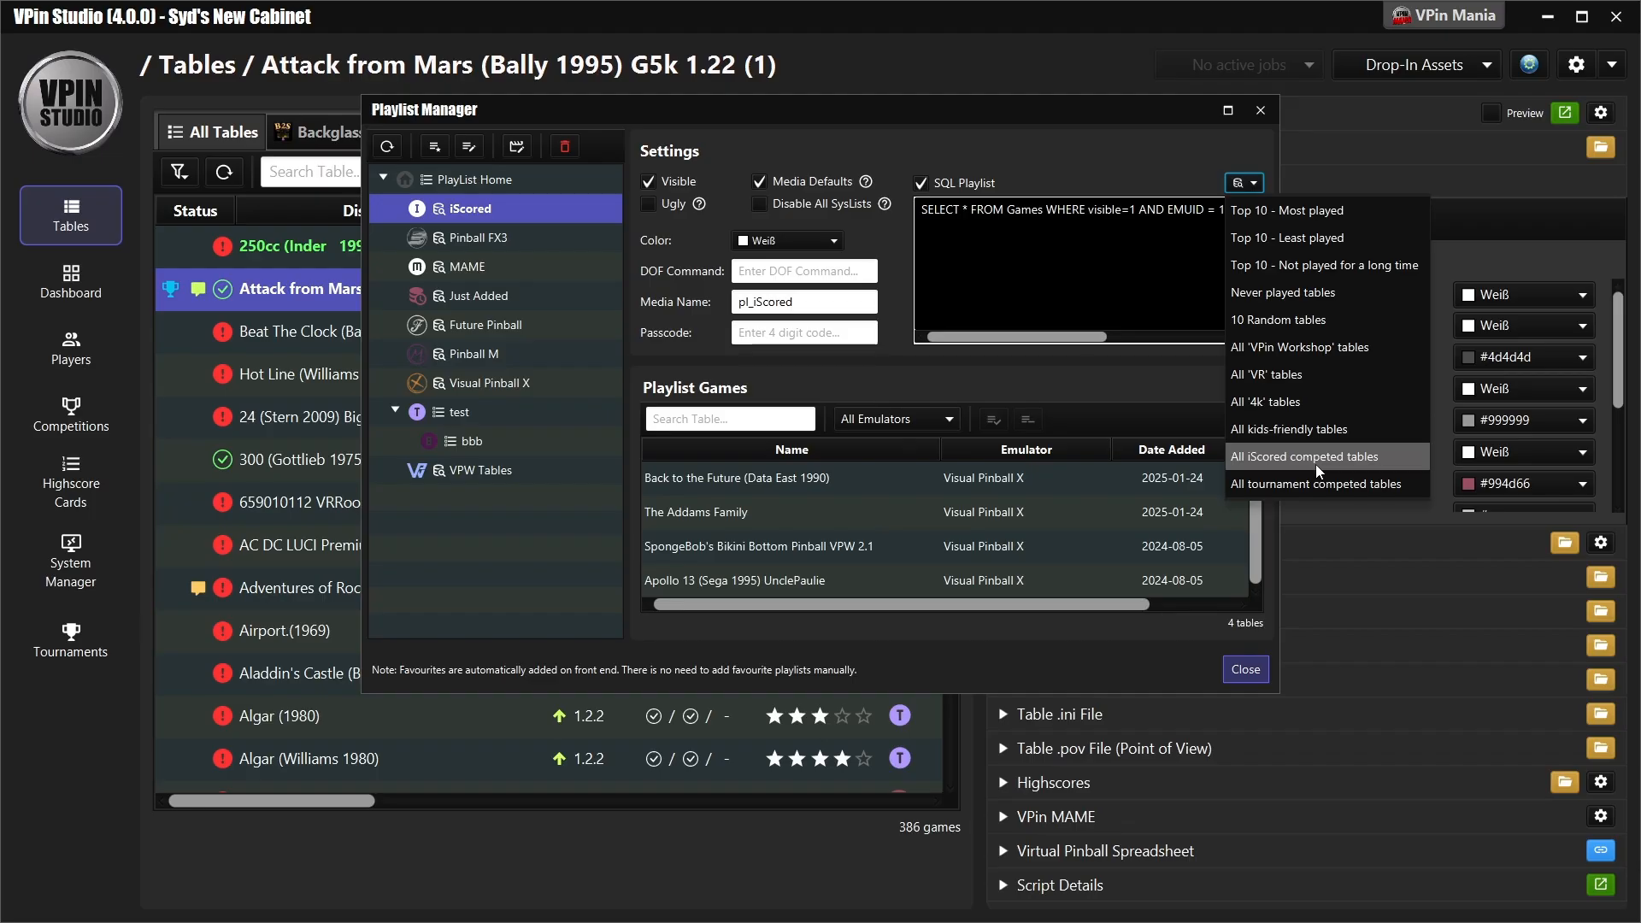
left_click(1116, 371)
left_click(873, 545)
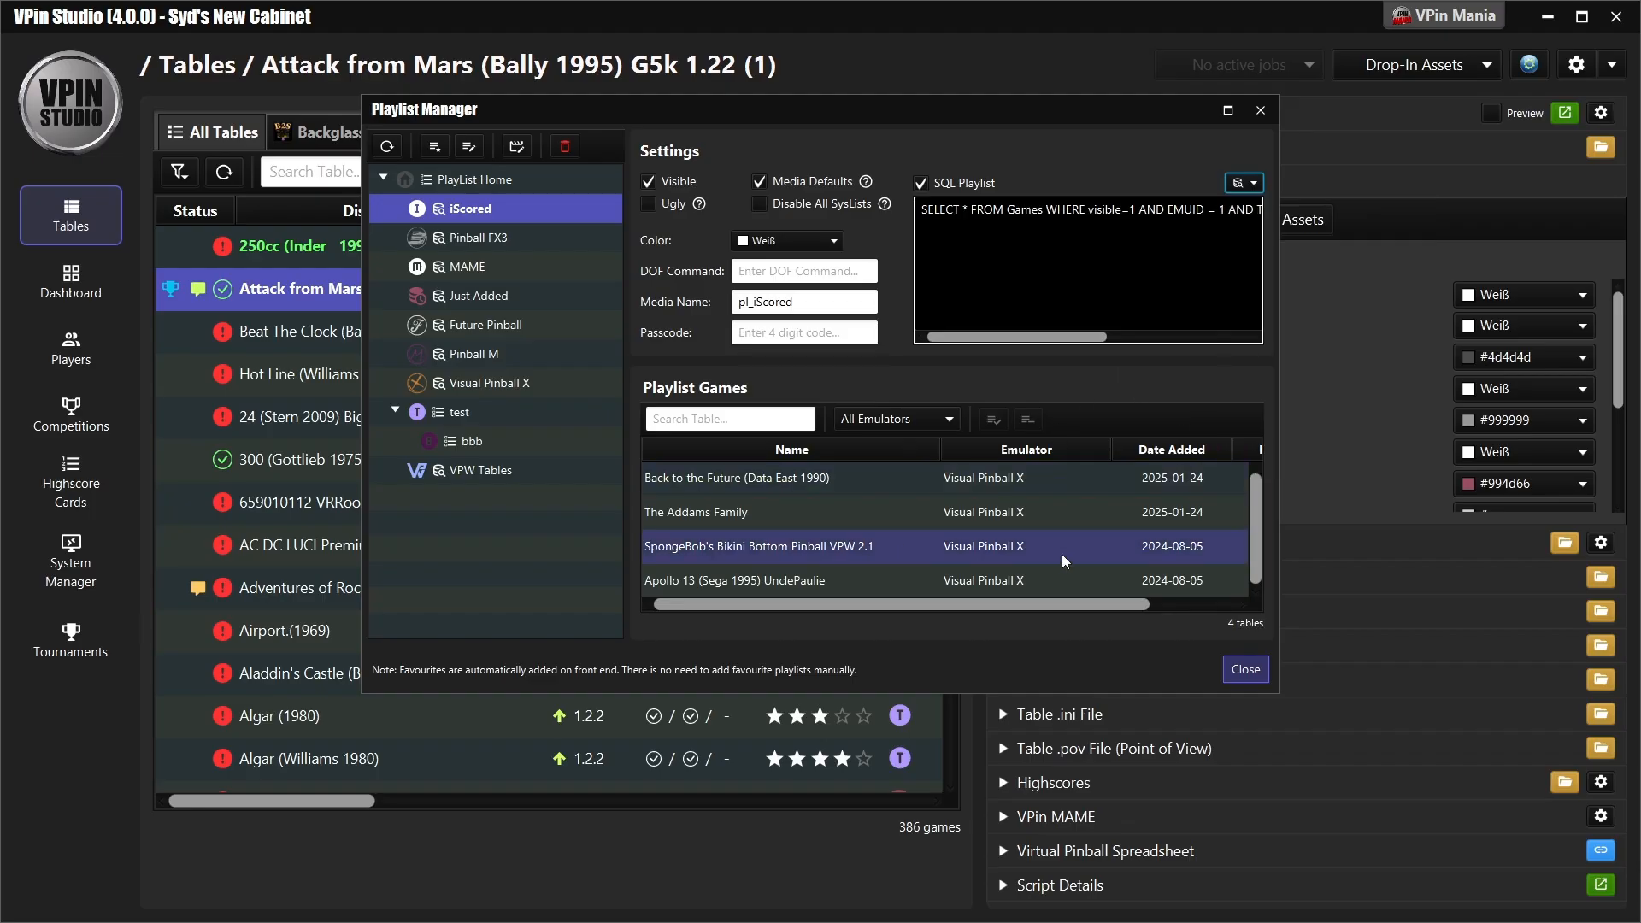
mouse_move(1255, 490)
left_mouse_down()
mouse_move(1254, 515)
mouse_move(1252, 477)
mouse_move(1256, 502)
left_mouse_up()
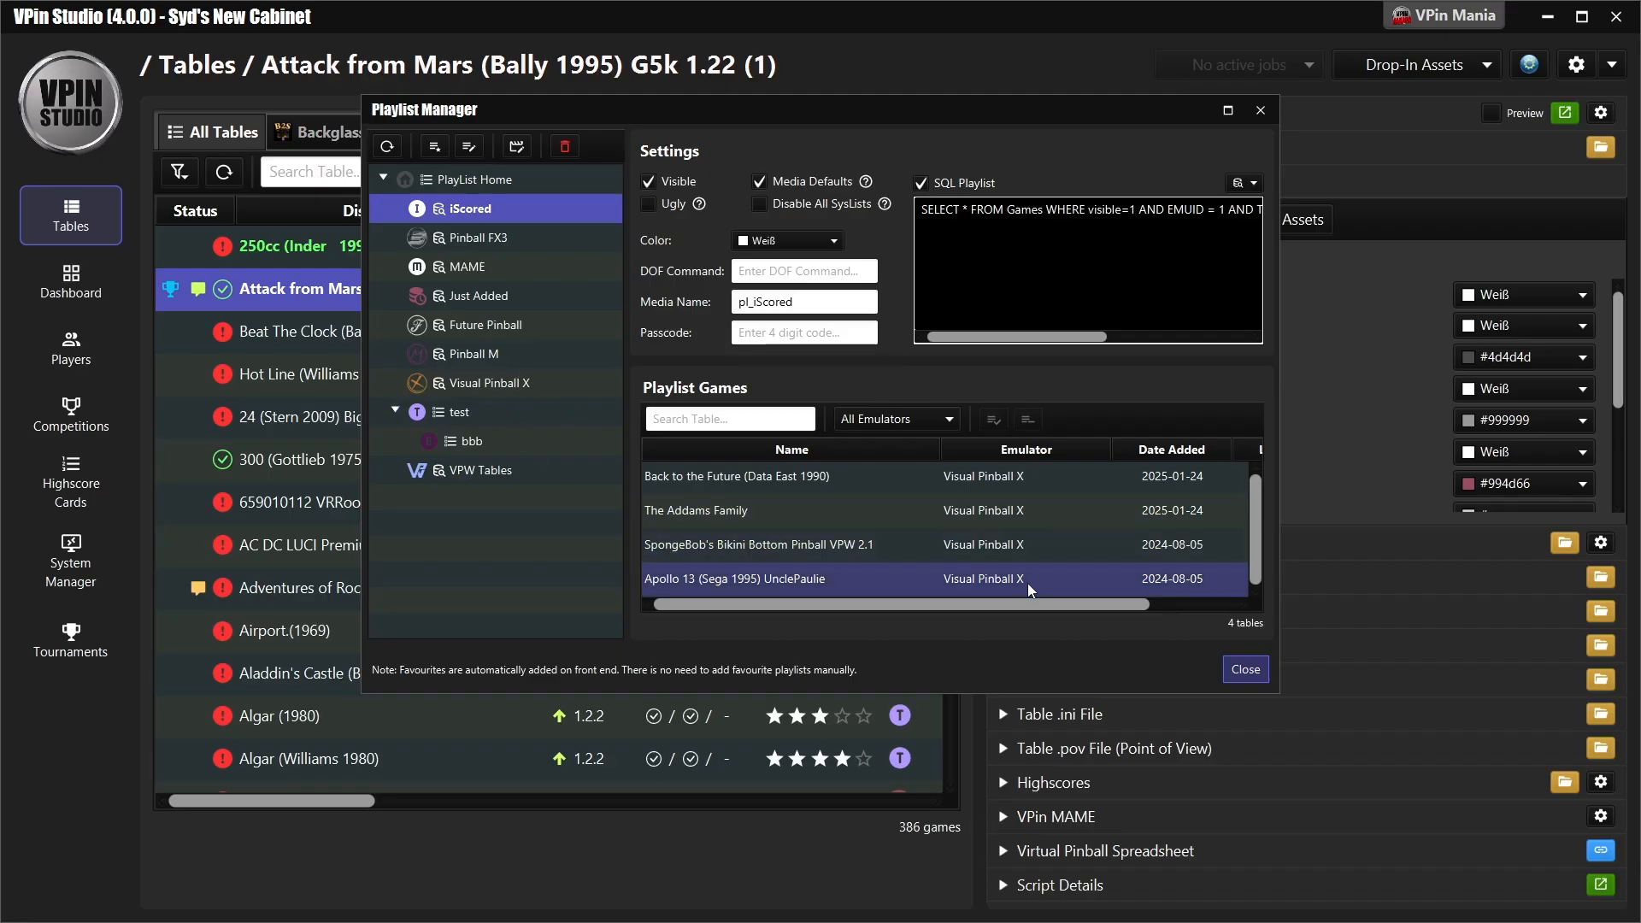
left_click(1245, 670)
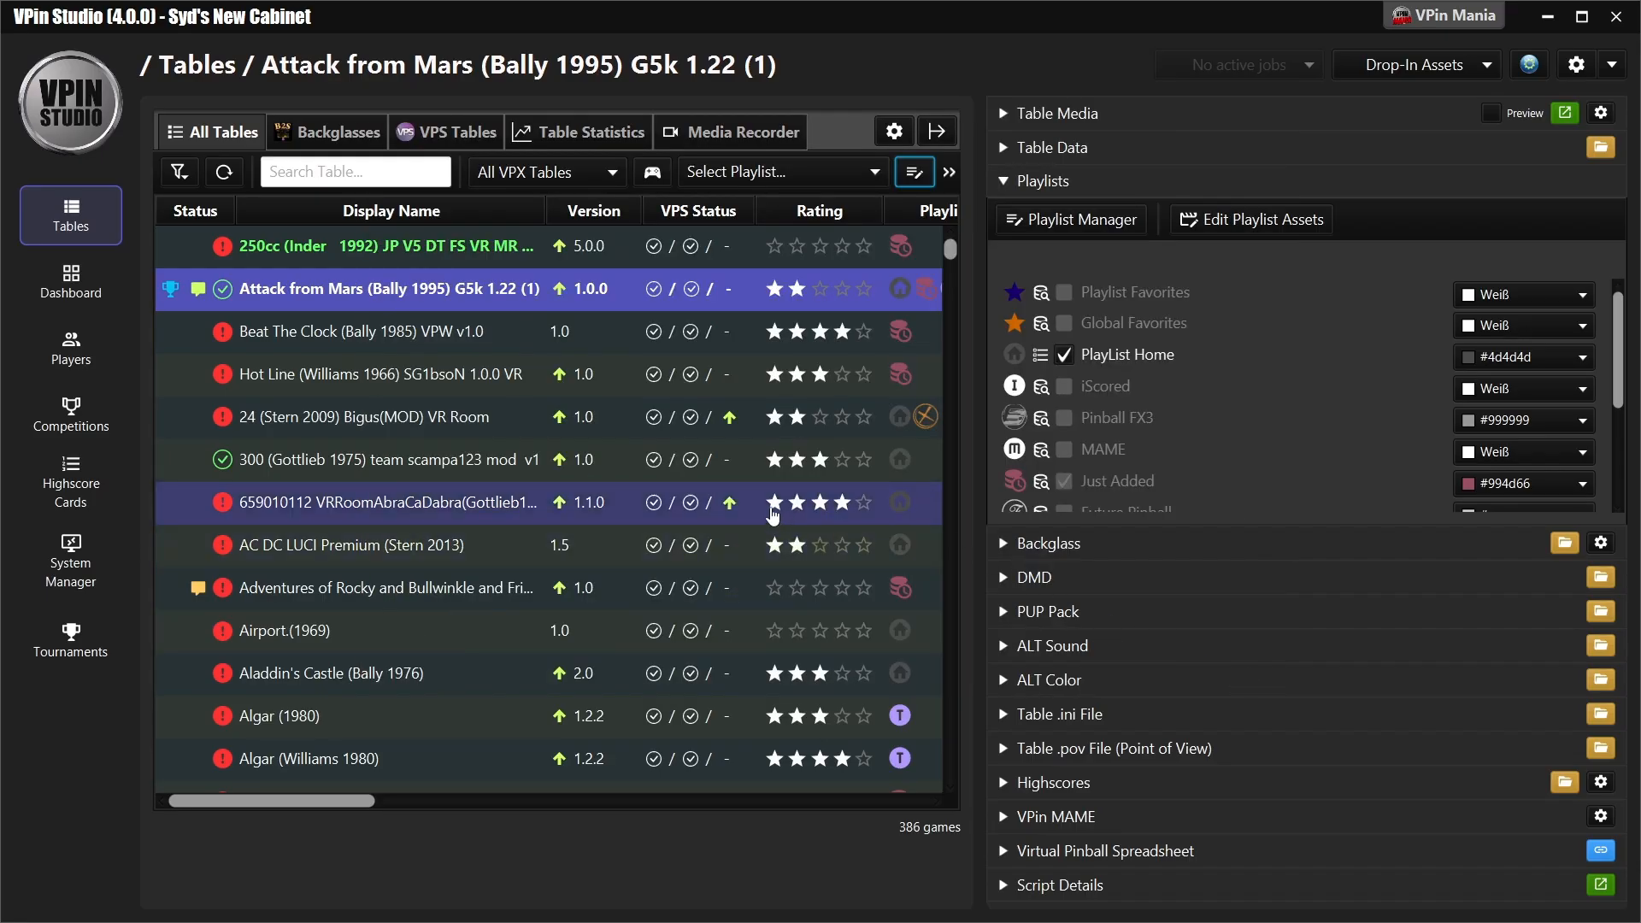